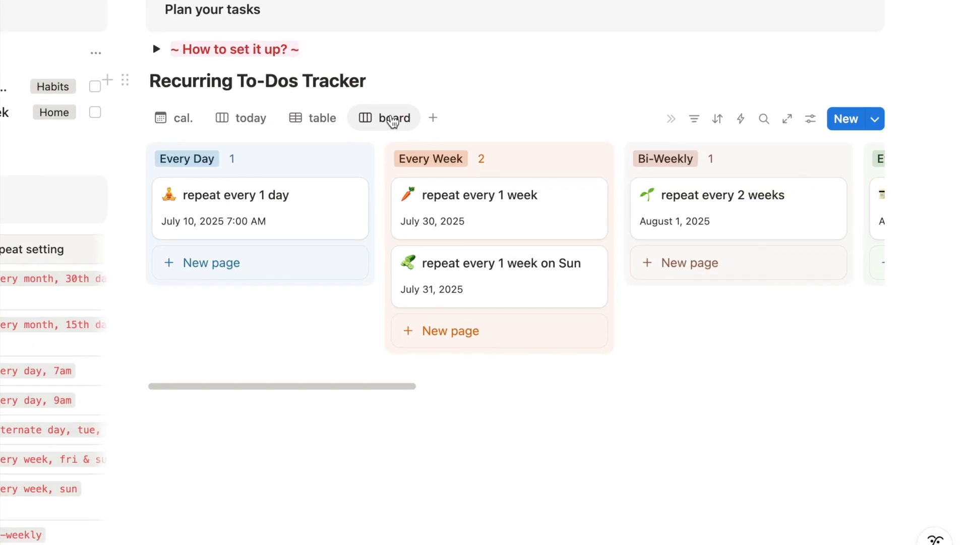
Look through the table, today and calendar views of the Recurring To-Dos Tracker.
click(333, 129)
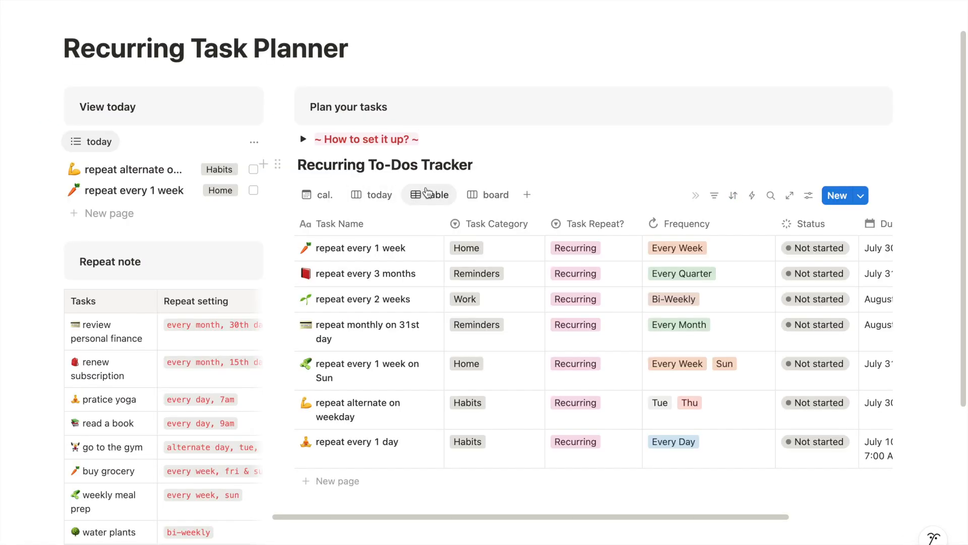
click(376, 195)
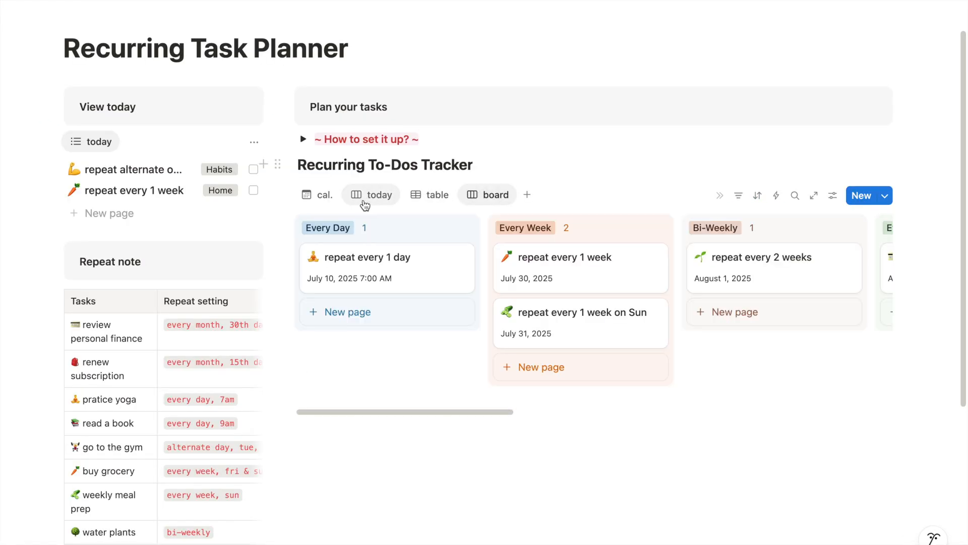
click(322, 195)
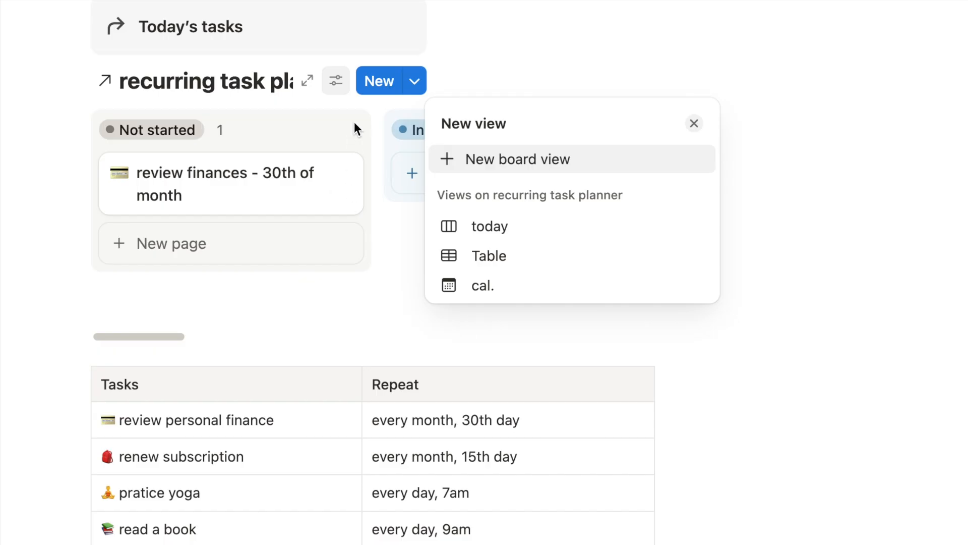
Open the view settings of the today board under Today's tasks and examine its layout options.
click(336, 81)
click(335, 80)
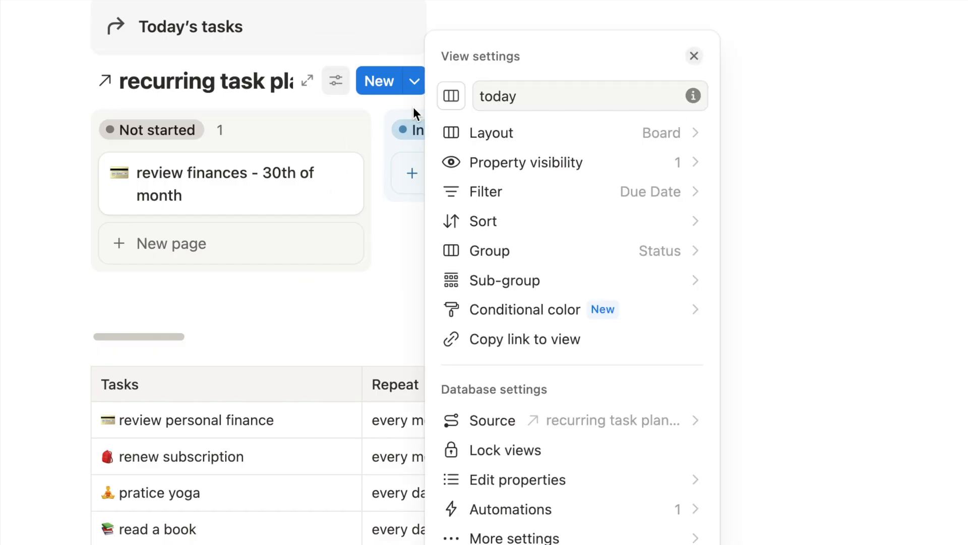
click(633, 135)
click(474, 244)
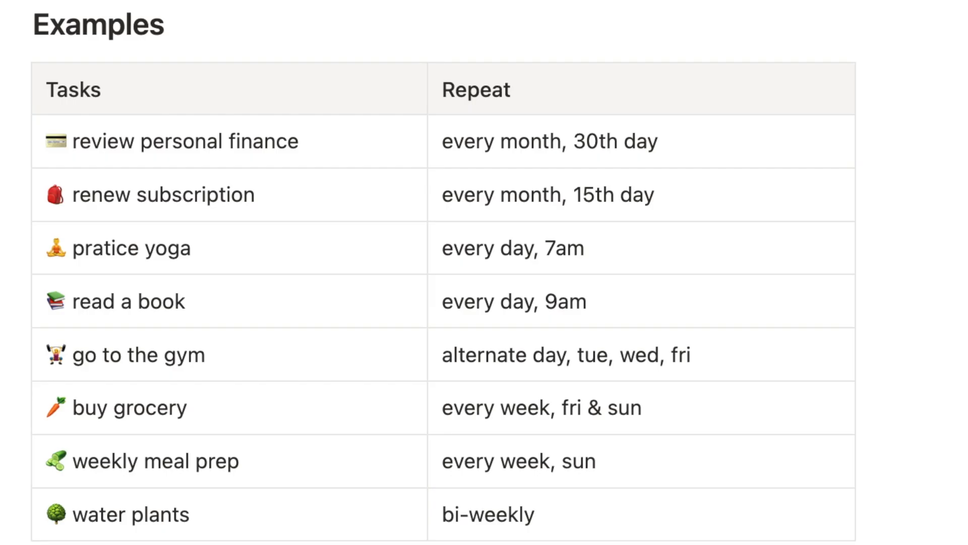
Insert an inline database below the Examples table and title it "recurring task planner".
text(/data)
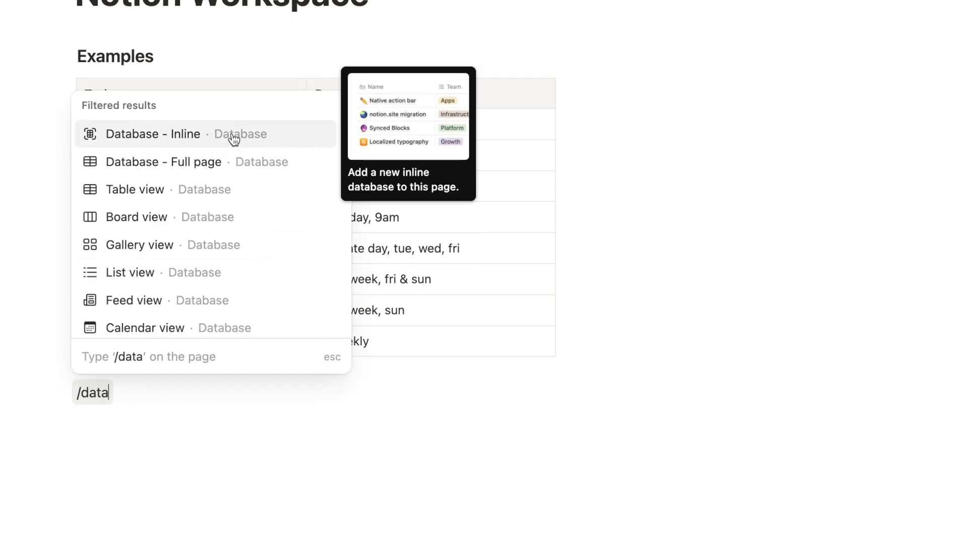
click(232, 134)
text(recurring task planner)
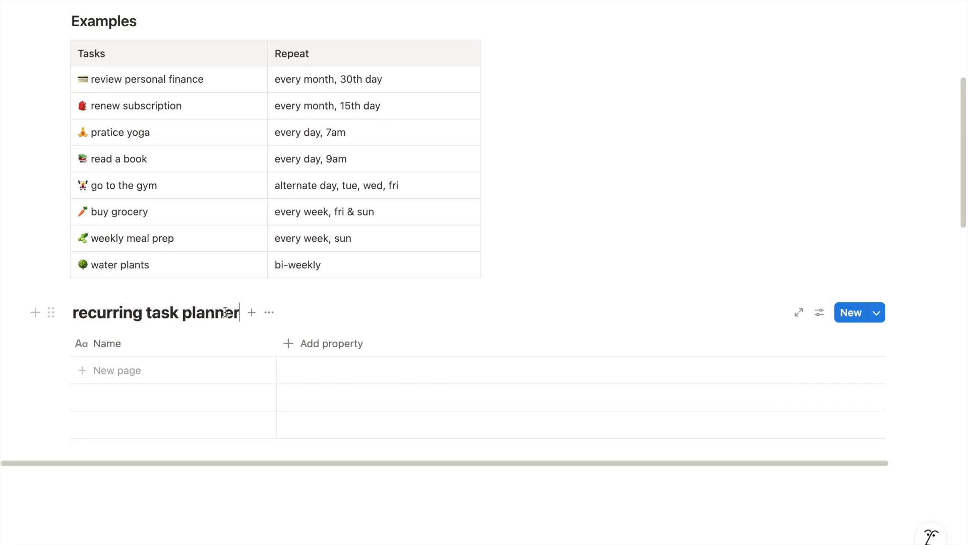
Add a select property named "Task Category" to the recurring task planner database.
click(282, 345)
text(Task Catego)
text(ry)
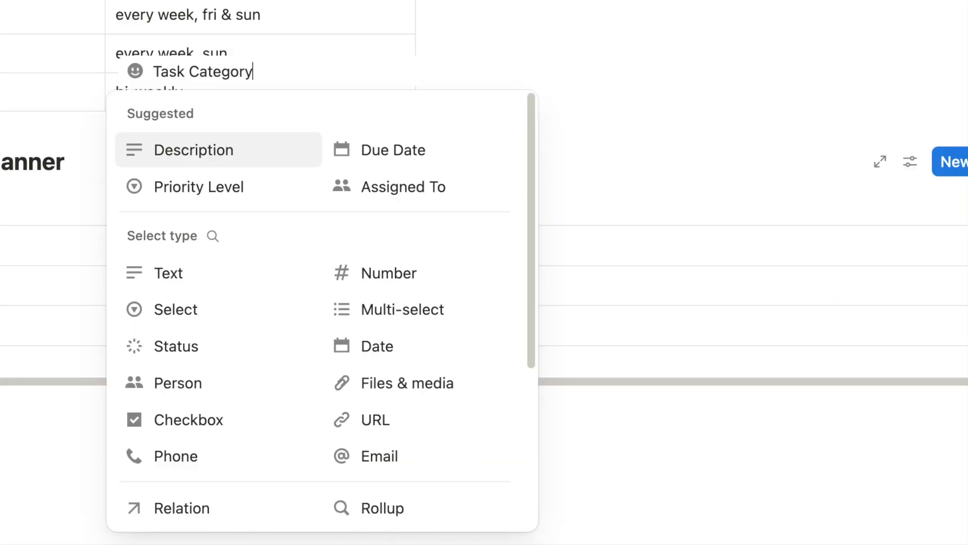
click(175, 309)
Create the Task Category options Work, Habits, Health and Reminders in the first row.
click(202, 244)
text(Work)
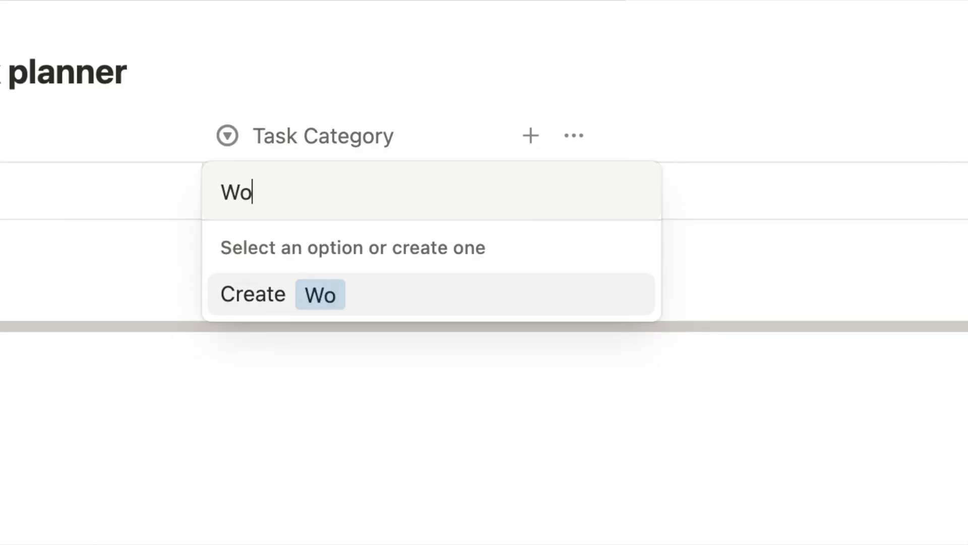
key(Return)
click(323, 201)
text(Habits)
key(Return)
click(326, 201)
text(Health)
key(Return)
text(Reminders)
key(Return)
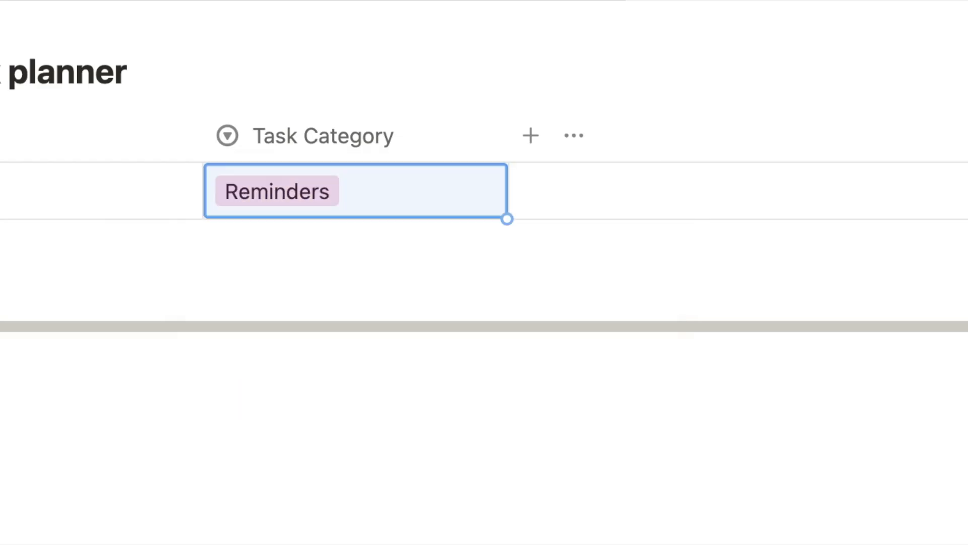
Add a property named "Task Repeat?" and set its type to Select.
text(Task)
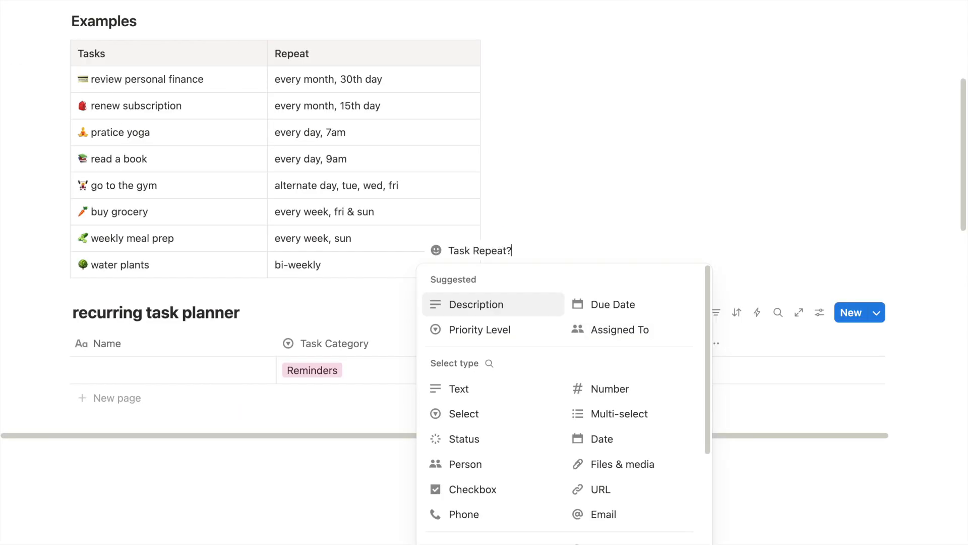
key(Return)
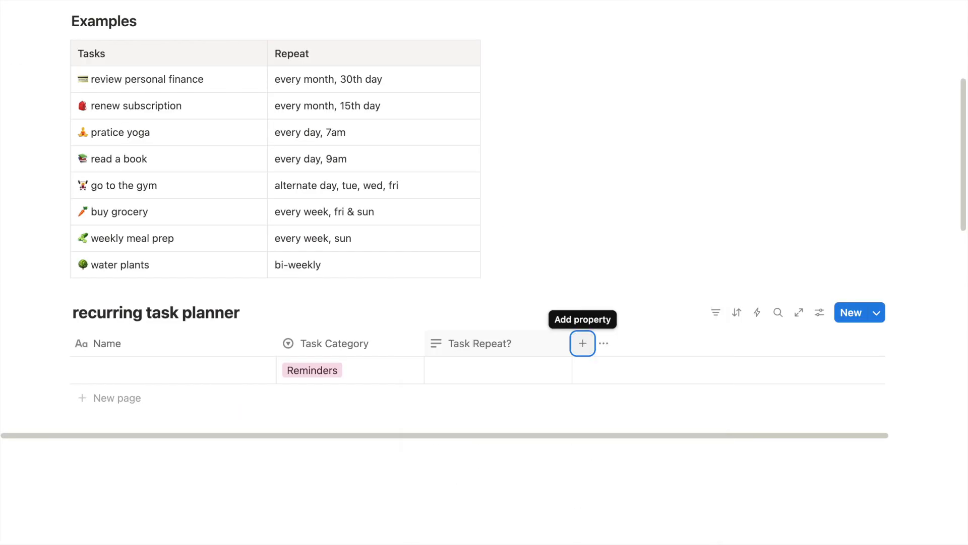
click(471, 344)
mouse_move(480, 47)
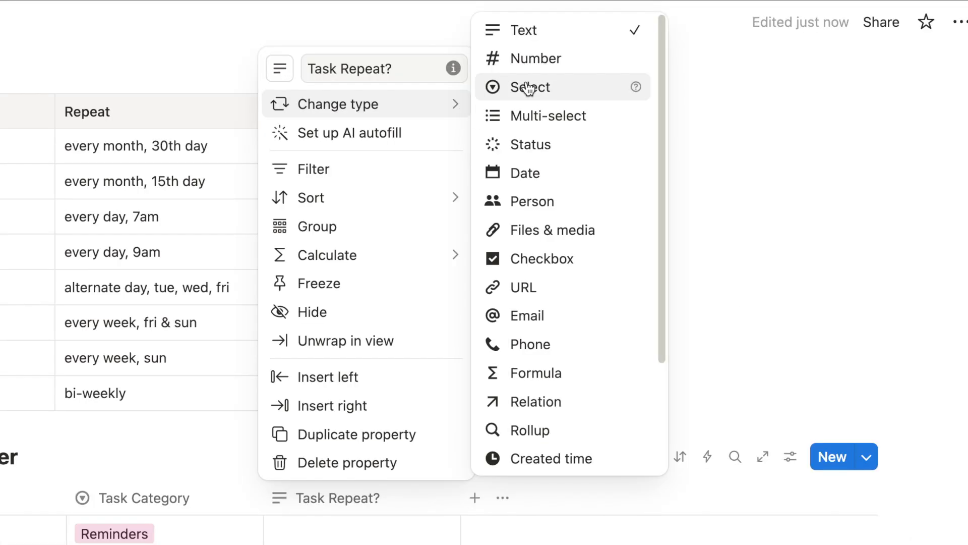
click(526, 87)
Create the Task Repeat? options Recurring and One-Time in the first row.
click(307, 530)
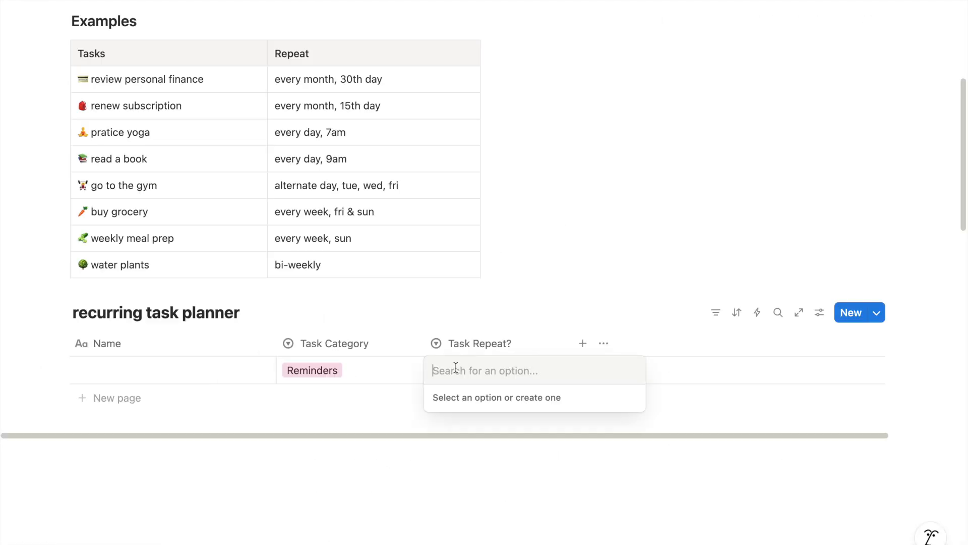
text(Recurring)
key(Return)
key(Return)
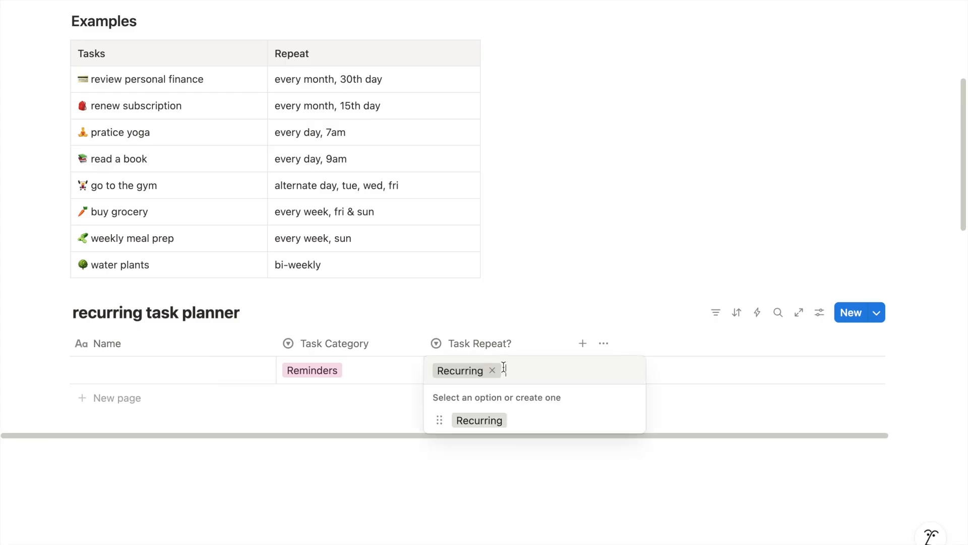
text(One-Tomeime)
key(Return)
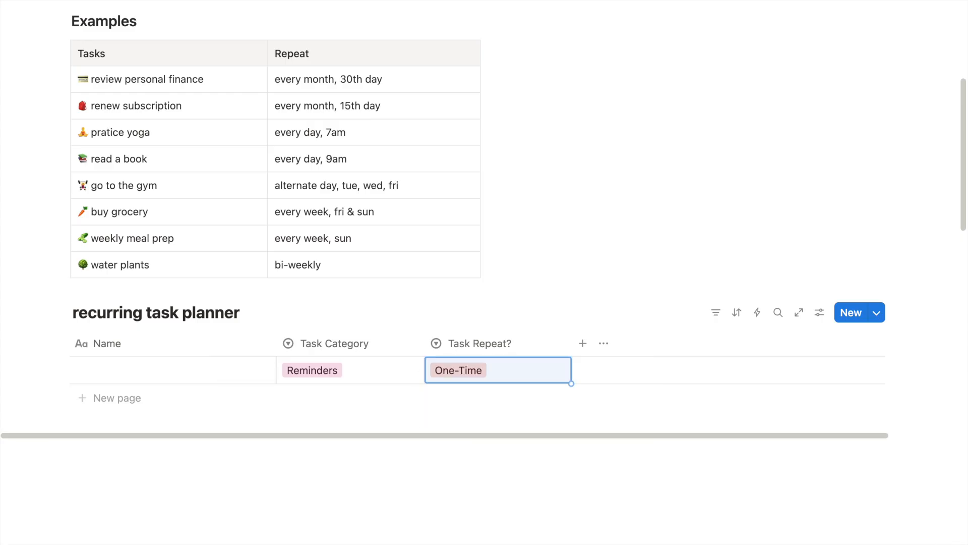
Narrow the Task Category and Task Repeat? columns and add a multi-select property named "Frequency".
drag(425, 341, 393, 341)
drag(539, 342, 507, 342)
click(517, 343)
text(Frequency)
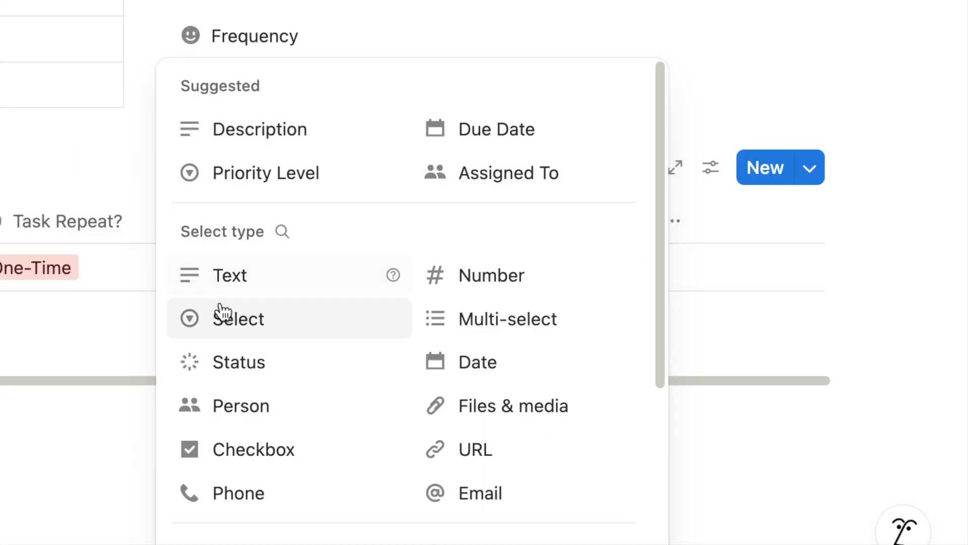
click(430, 323)
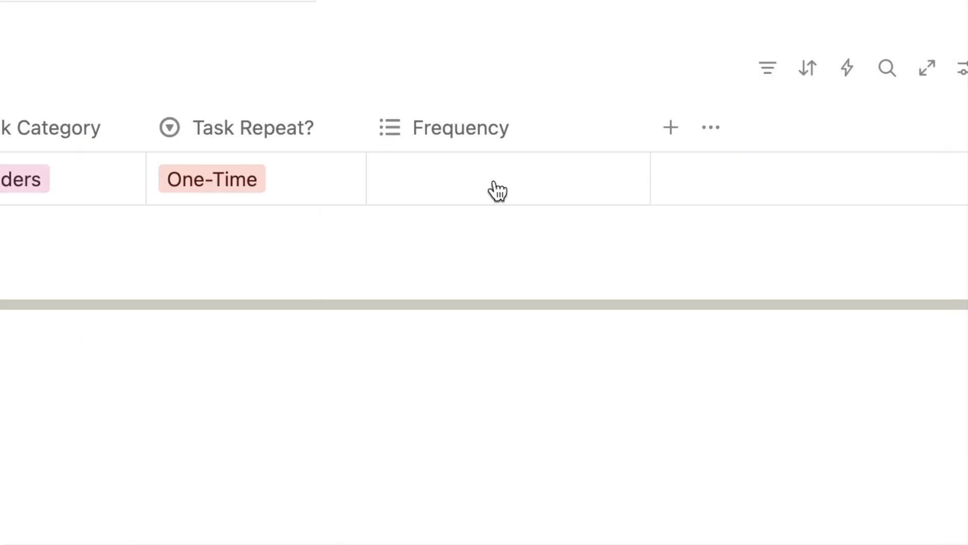
Create the Frequency options Every day, Every week, Every month, Yearly and Bi-Weekly in the first row.
click(213, 255)
text(Every dau)
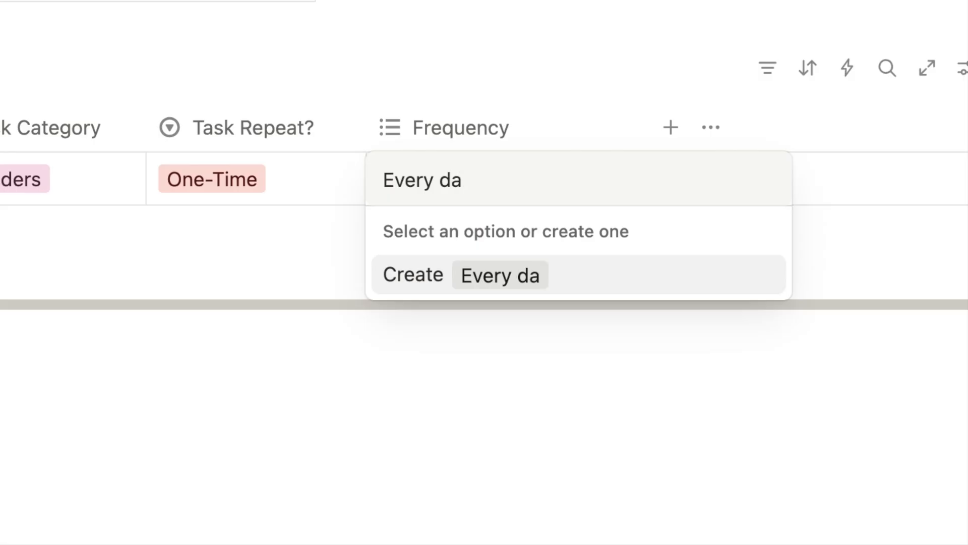
key(BackSpace)
text(y)
key(Return)
text(Every week)
key(Return)
text(Every)
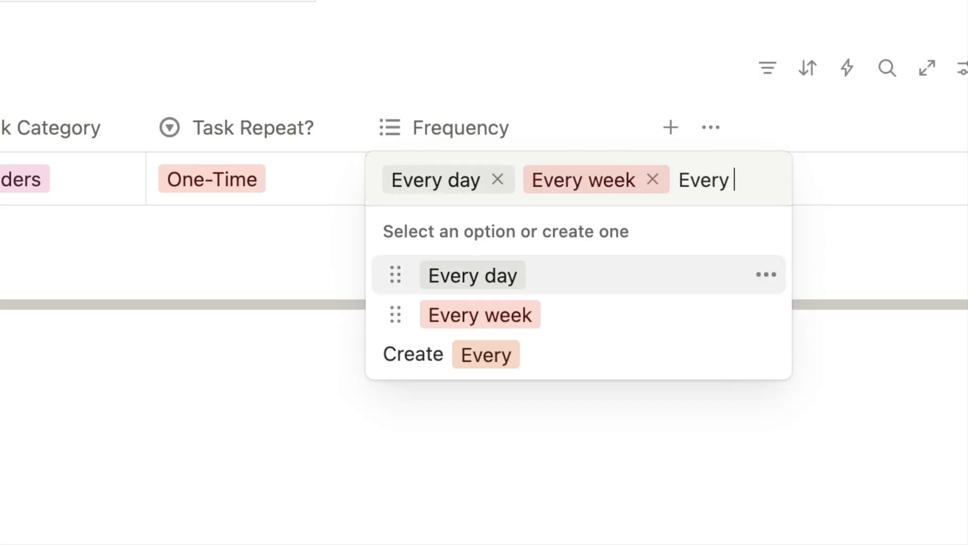
text( month)
key(Return)
text(Yearly)
key(Return)
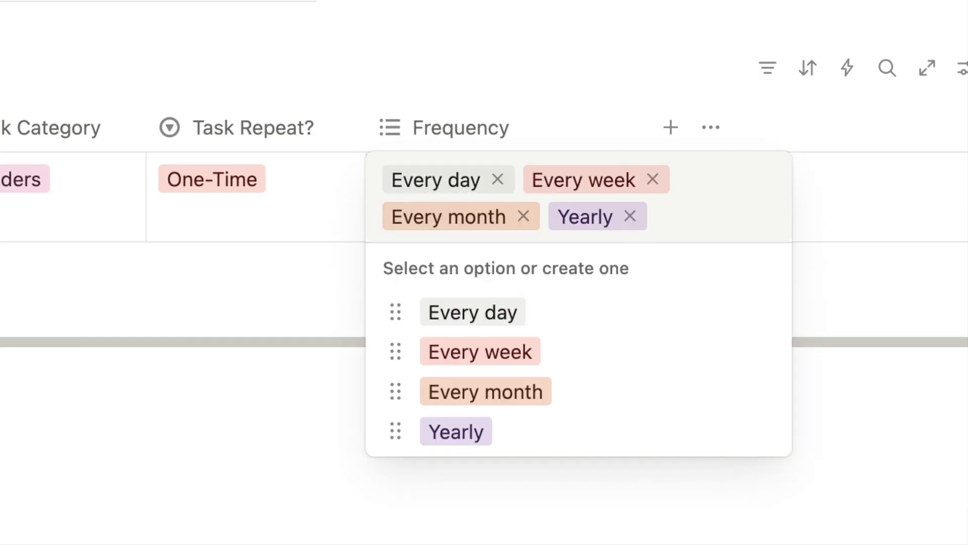
text(Bi-Weekly)
key(Return)
Add a status property named "Status" after the Frequency column.
click(671, 127)
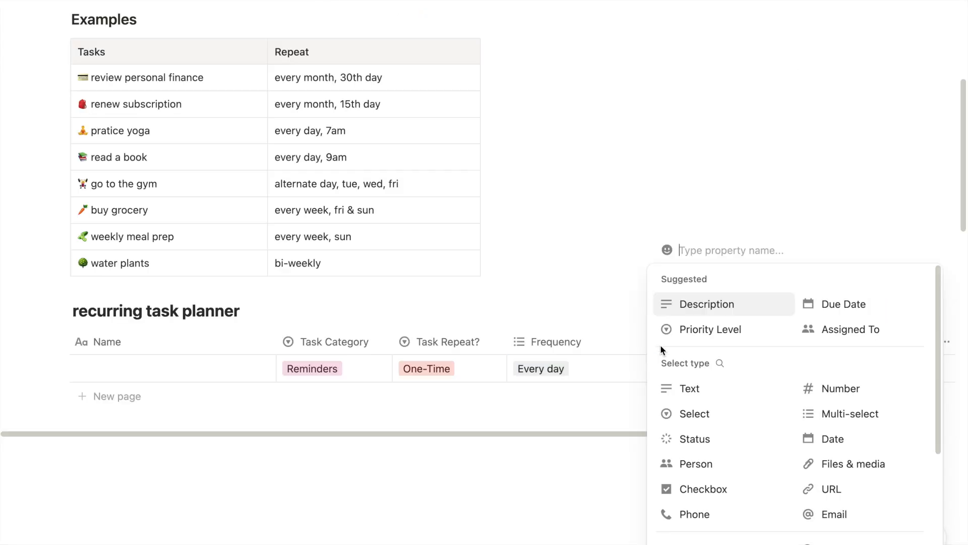
text(Status)
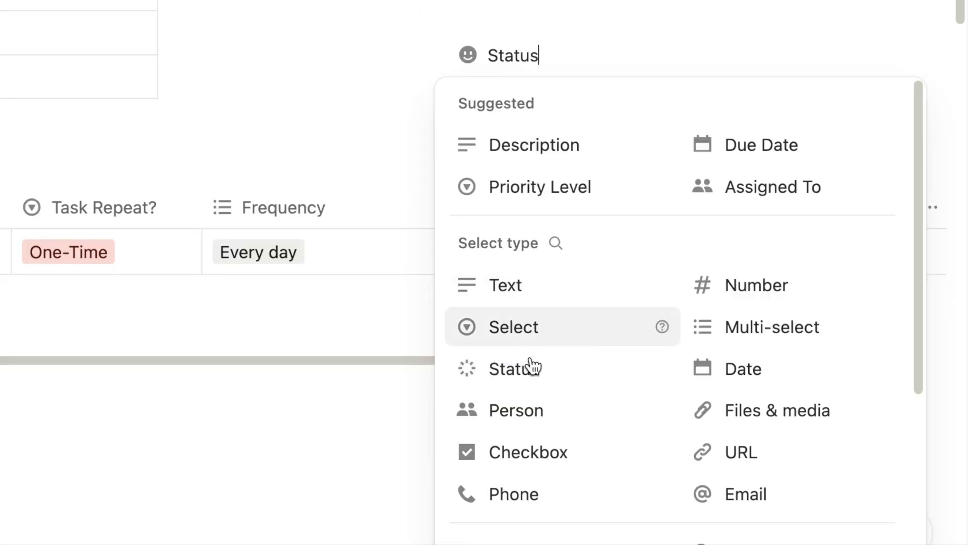
click(705, 434)
Add a "Skipped" option to the Status property's In progress group and open that option's color choices.
click(529, 257)
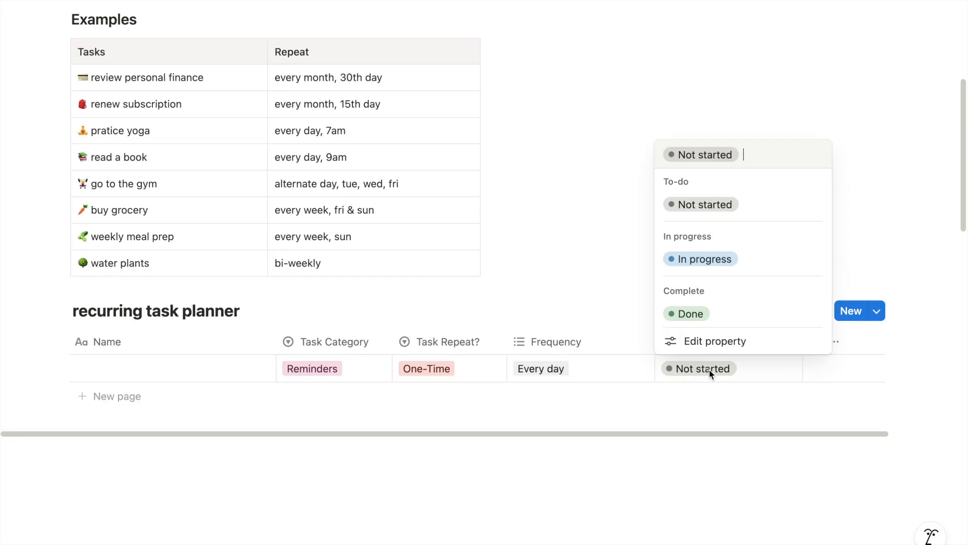
click(719, 346)
click(935, 207)
text(Skipped)
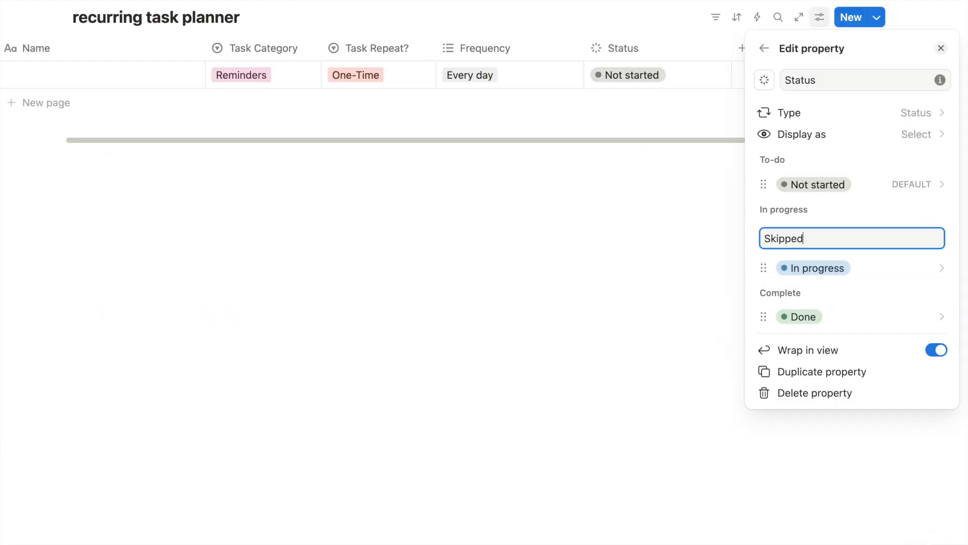
key(Return)
click(823, 285)
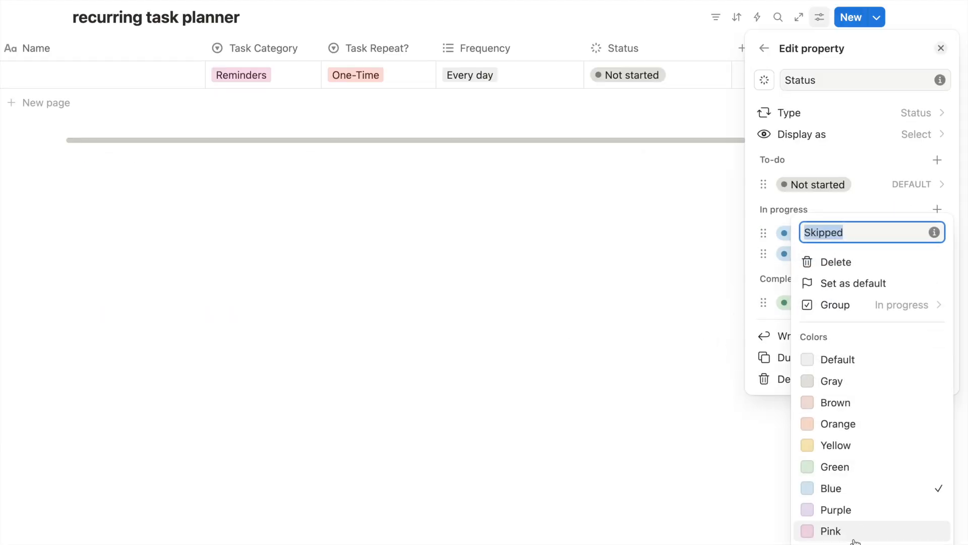
click(639, 260)
Add a date property named "Due Date" and set the first row's date to July 26, 2025.
click(739, 229)
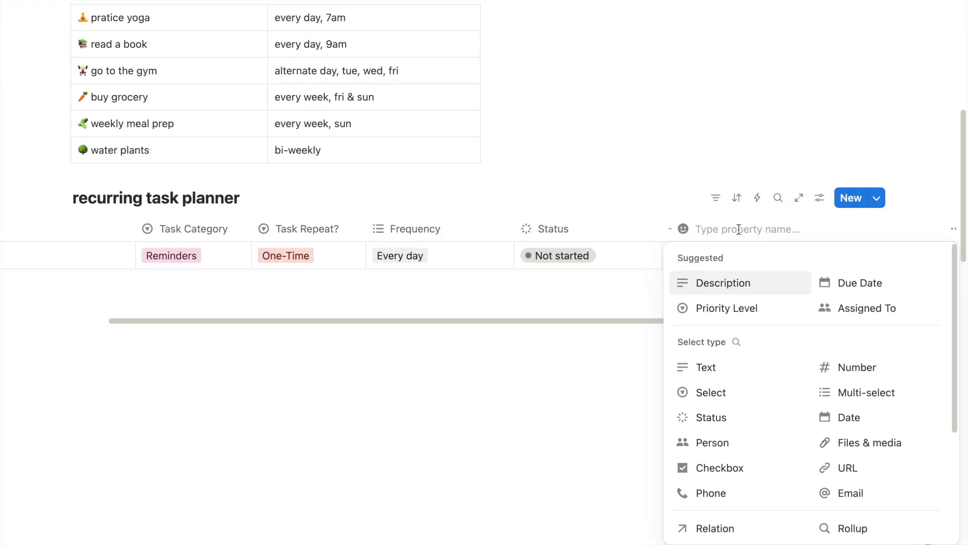
text(date)
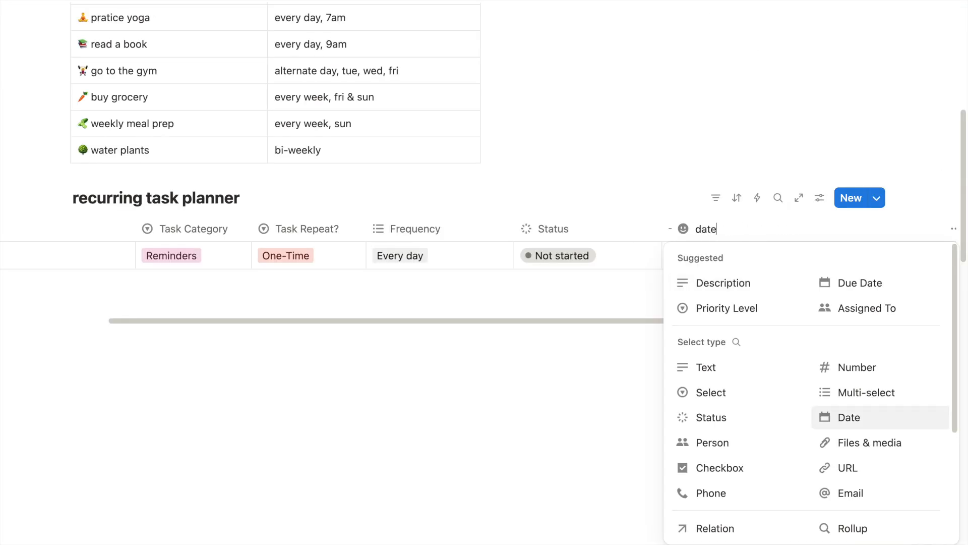
click(843, 416)
click(715, 228)
text(Due Date)
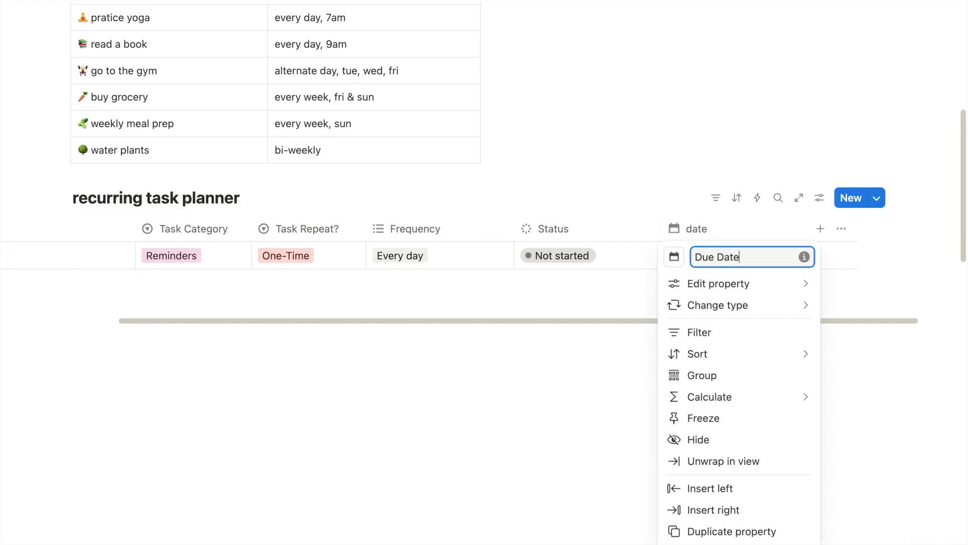
key(Return)
click(746, 255)
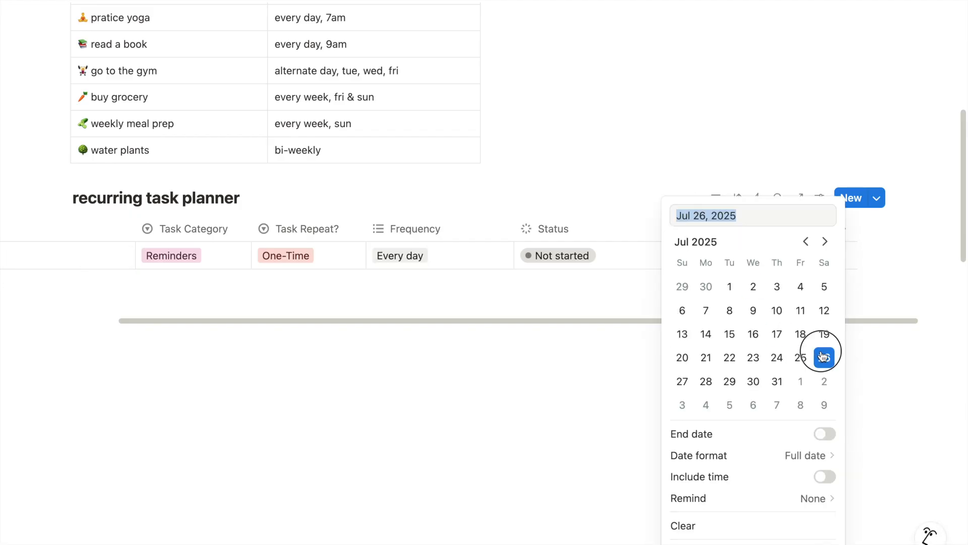
key(Escape)
Add a checkbox property named "Checkbox" and toggle the first row's checkbox.
click(821, 229)
text(Checkbox)
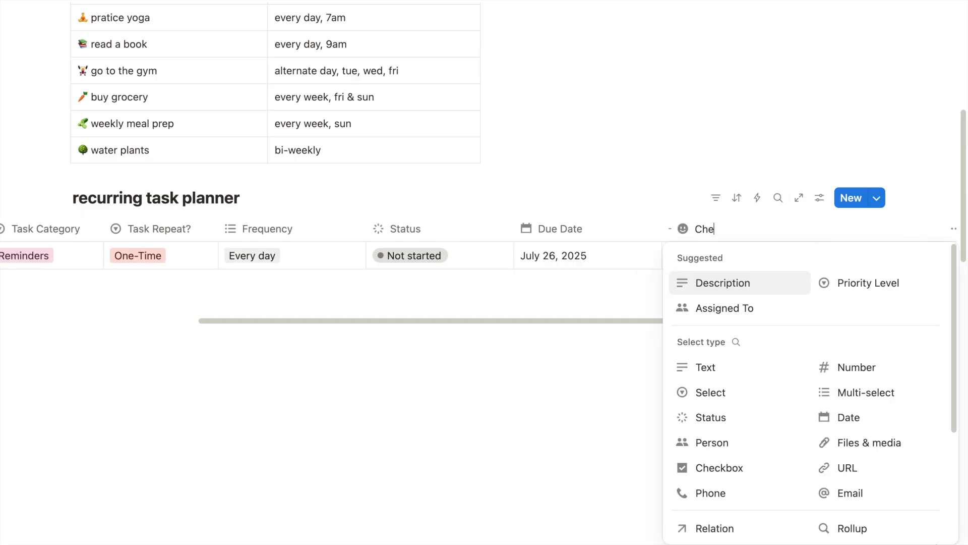
click(764, 470)
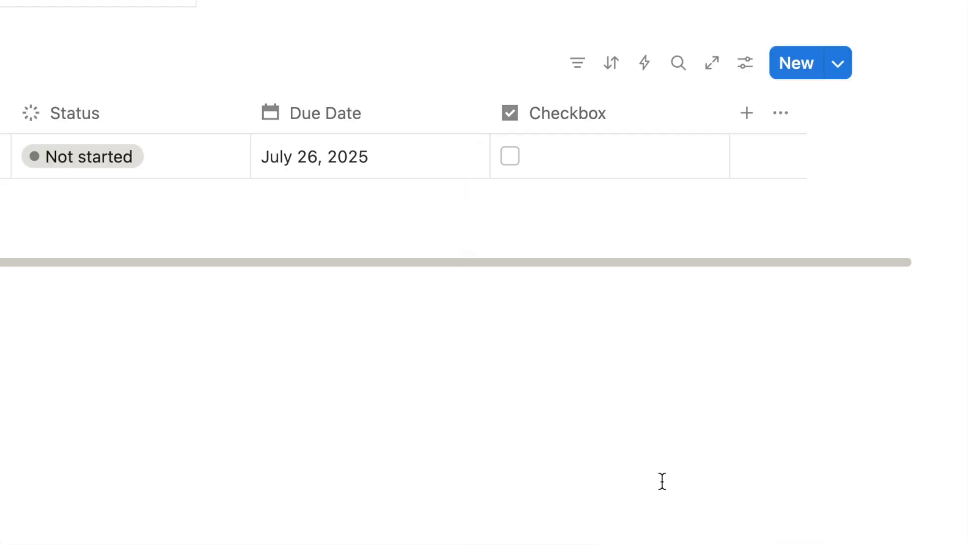
click(510, 157)
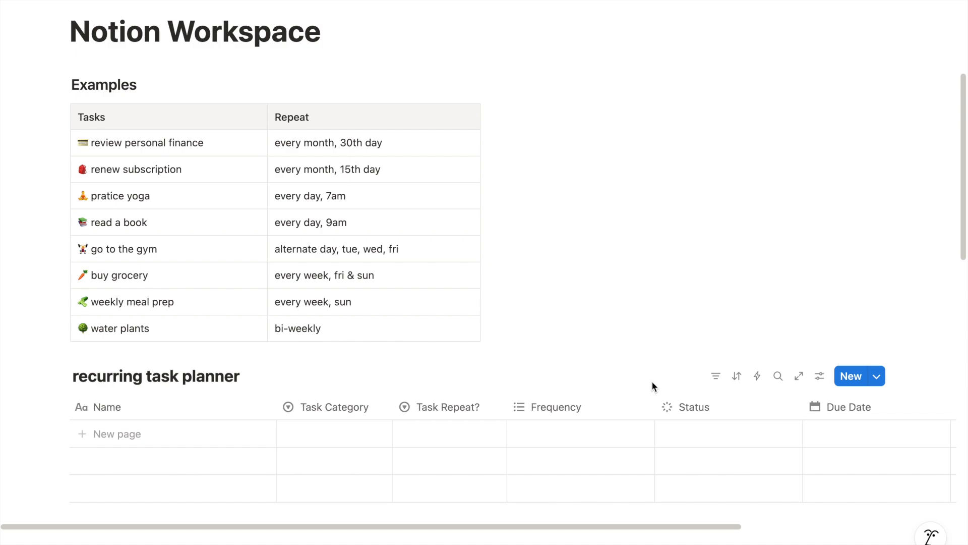
Create a new page template in the recurring task planner titled "daily yoga" with a lotus-position emoji icon.
scroll(652, 382, down, 2)
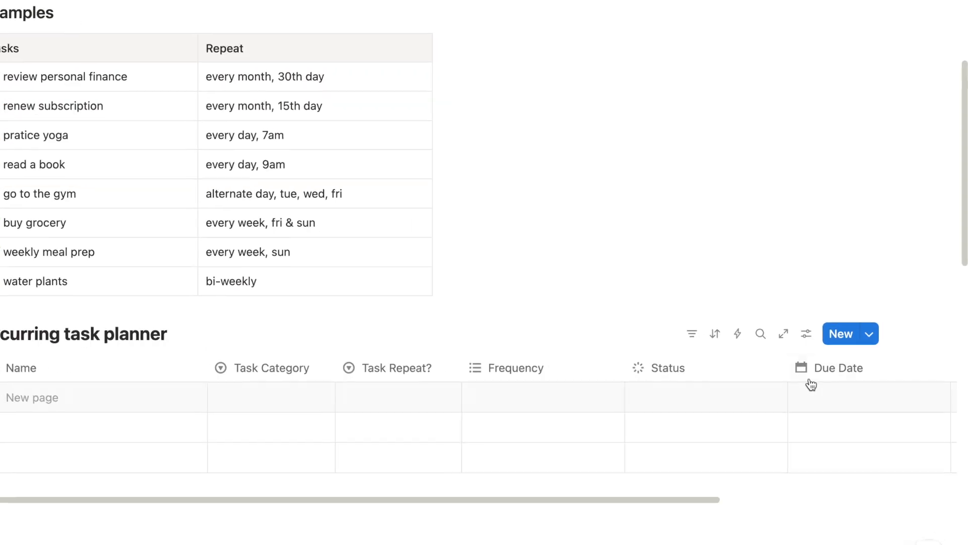
click(869, 334)
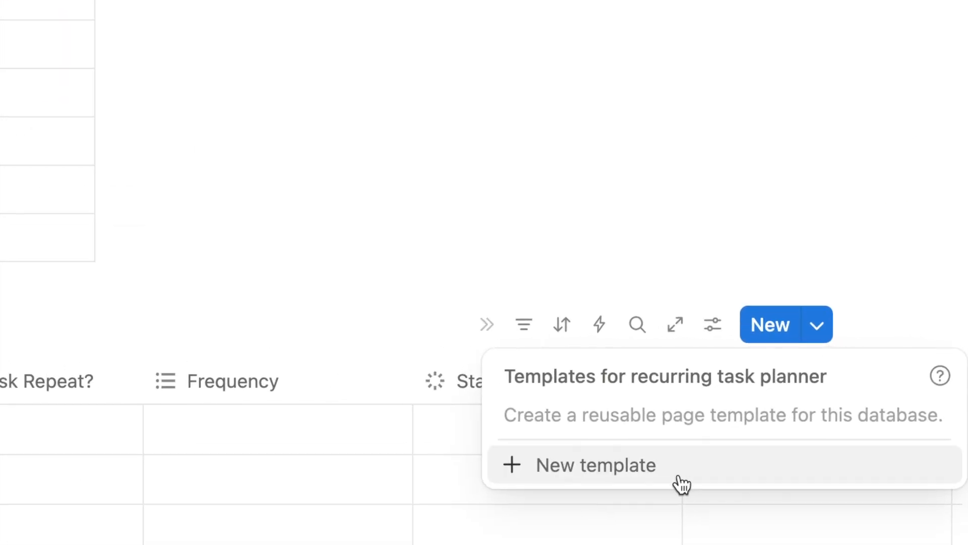
click(682, 483)
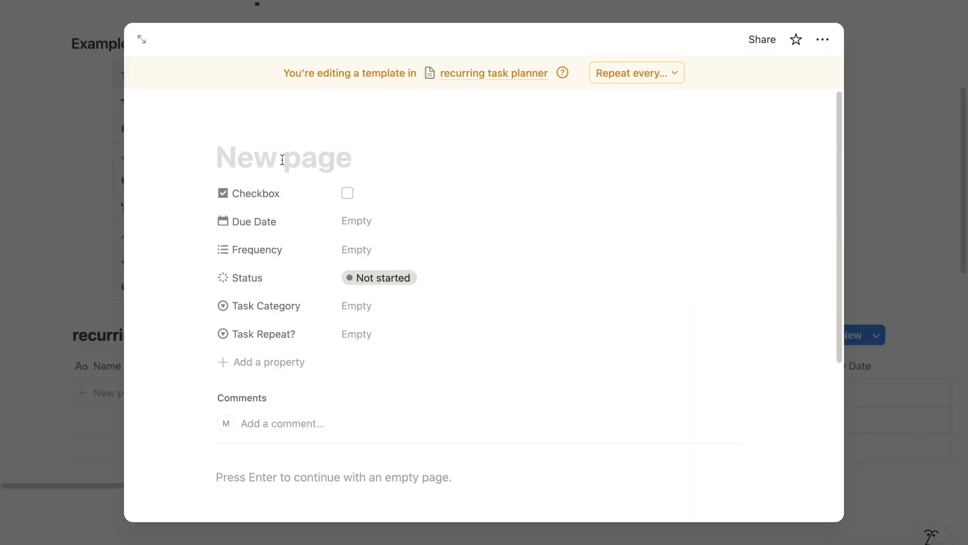
text(daily yoga)
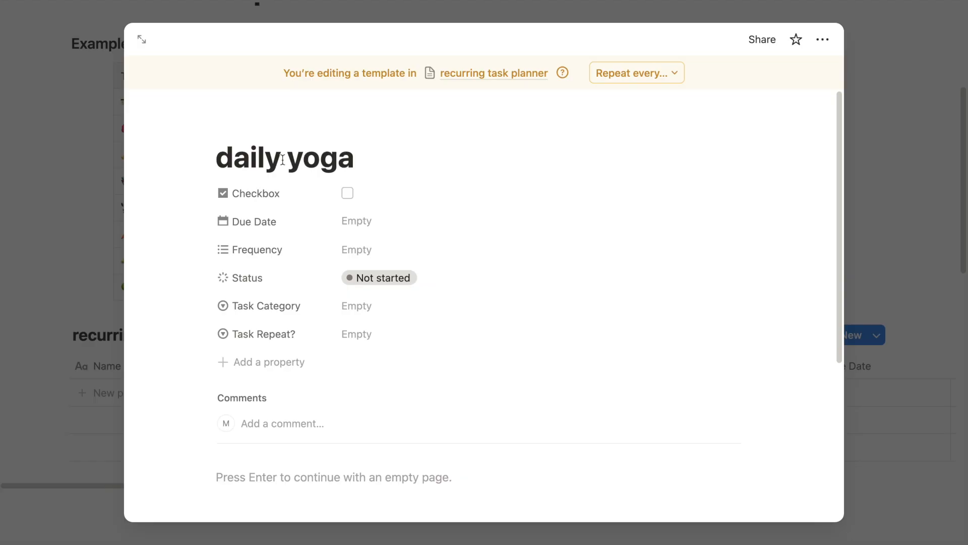
click(231, 126)
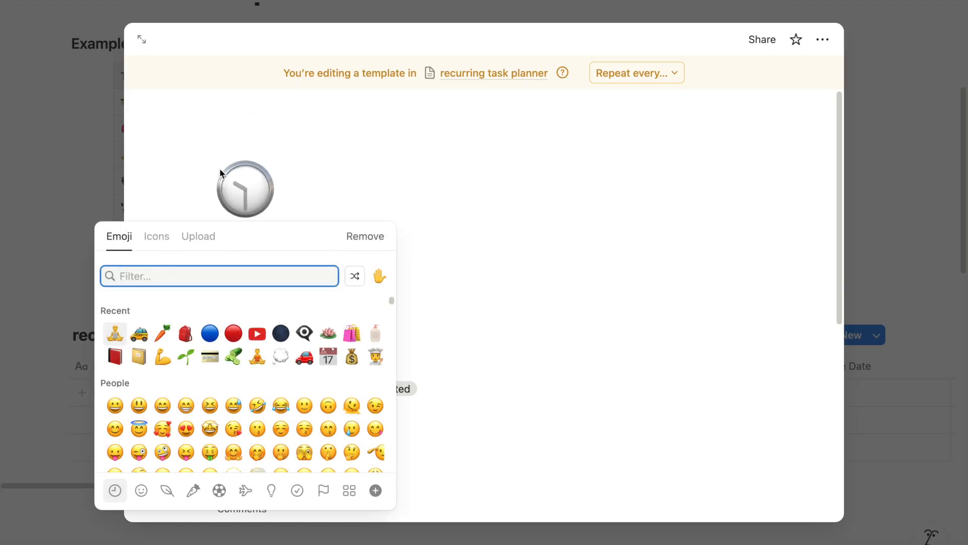
click(115, 334)
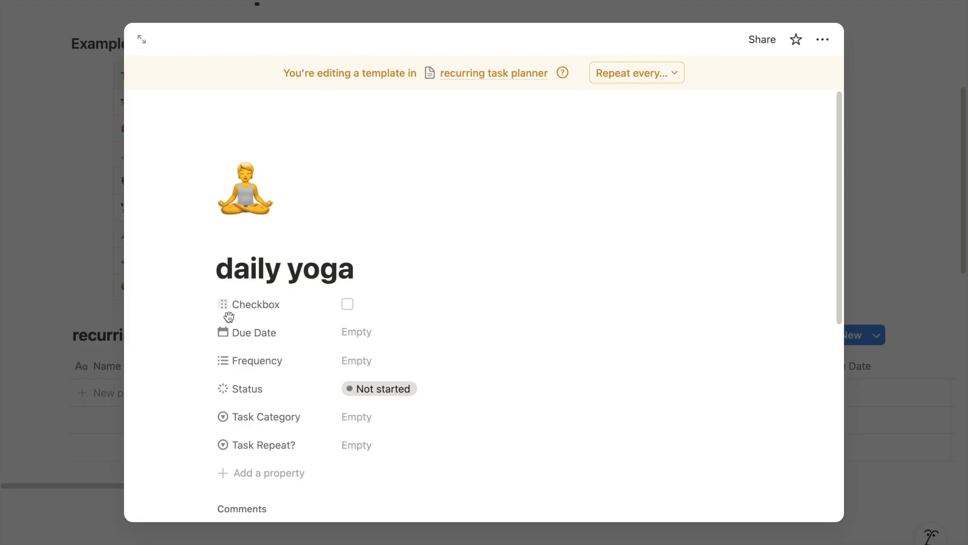
Set the daily yoga template's Due Date to Today (date when duplicated) and its Frequency to "Every day".
scroll(318, 329, down, 1)
click(444, 309)
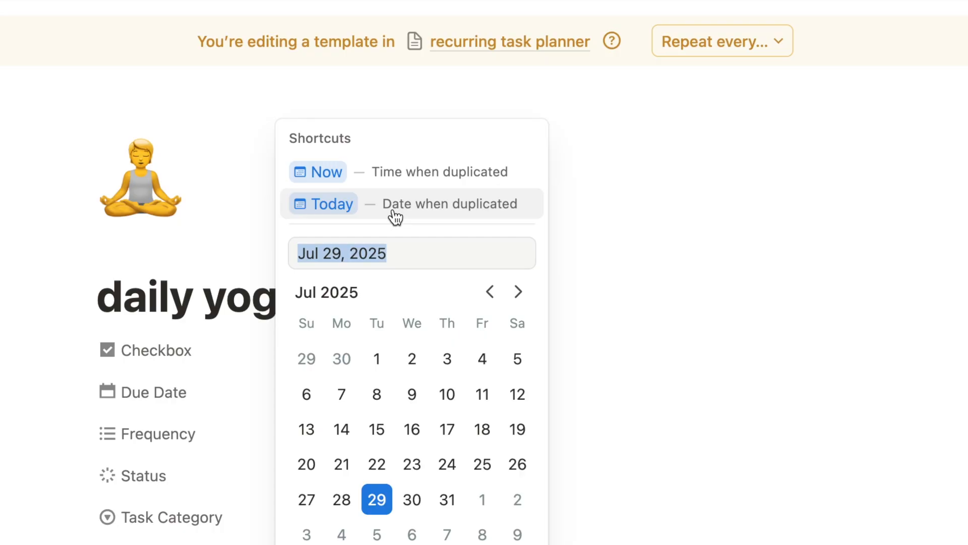
click(395, 217)
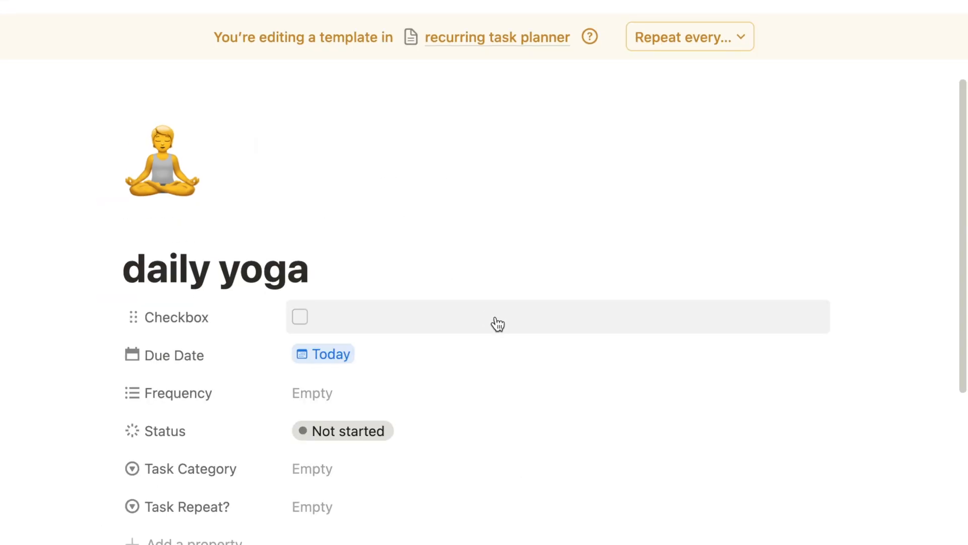
scroll(498, 323, down, 5)
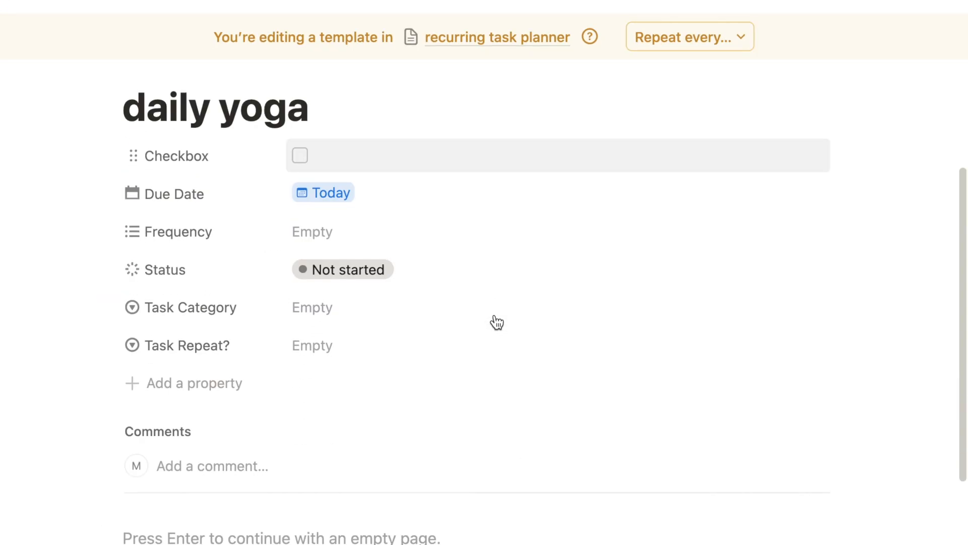
click(487, 247)
click(480, 300)
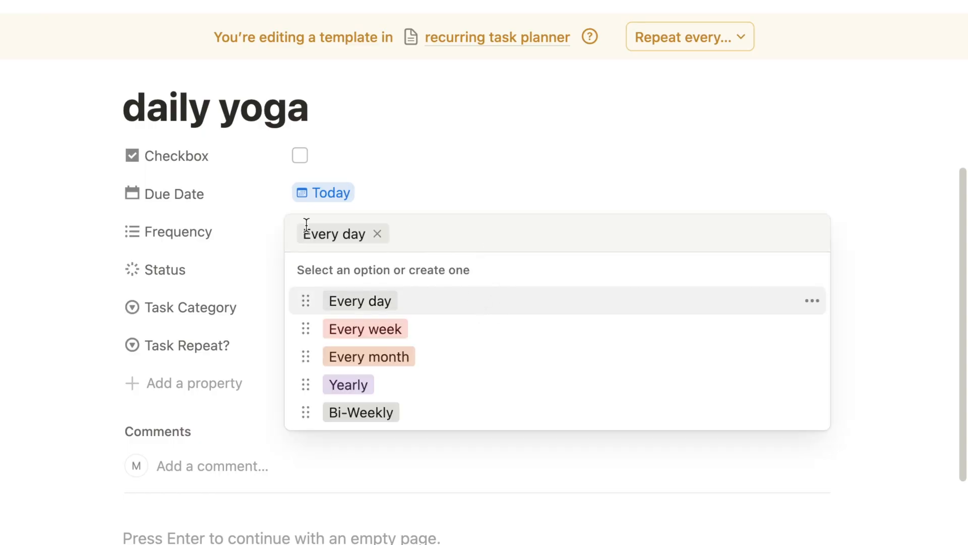
click(243, 242)
Keep the daily yoga template's Status at "Not started" and set Task Category to "Habits" and Task Repeat? to "Recurring".
click(333, 272)
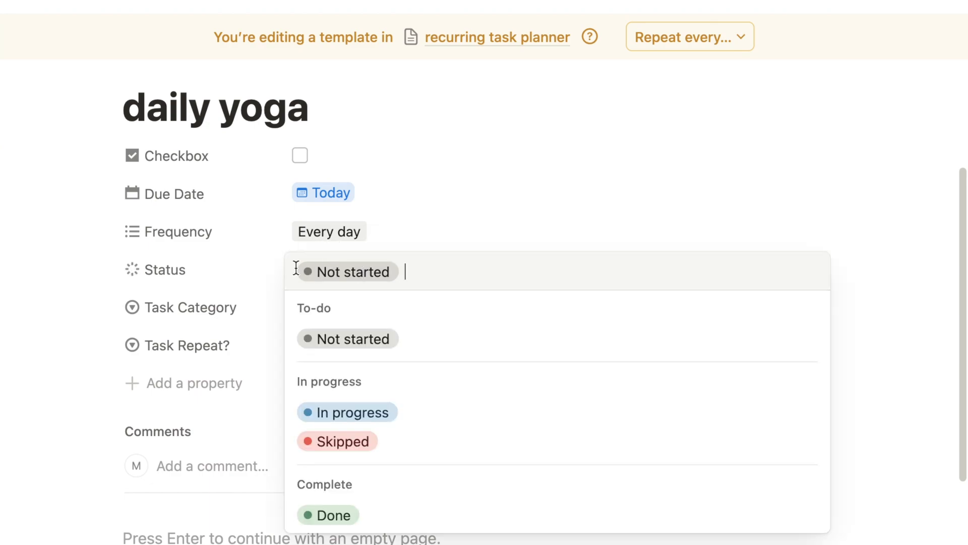
click(263, 272)
click(335, 310)
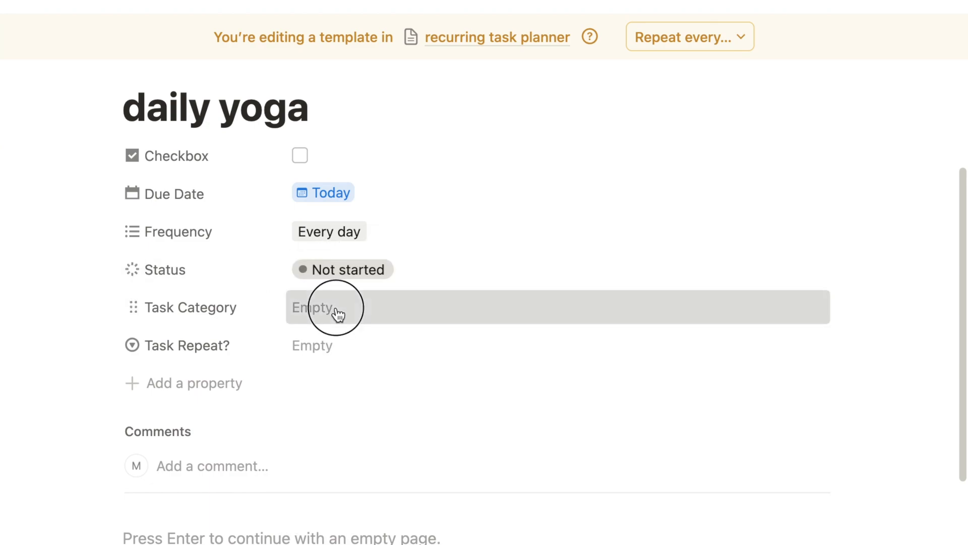
click(396, 403)
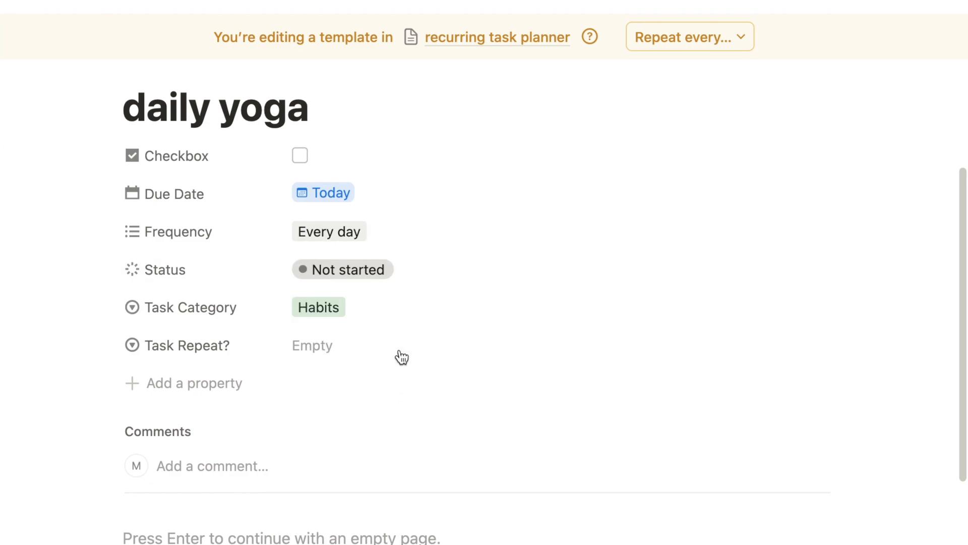
click(399, 346)
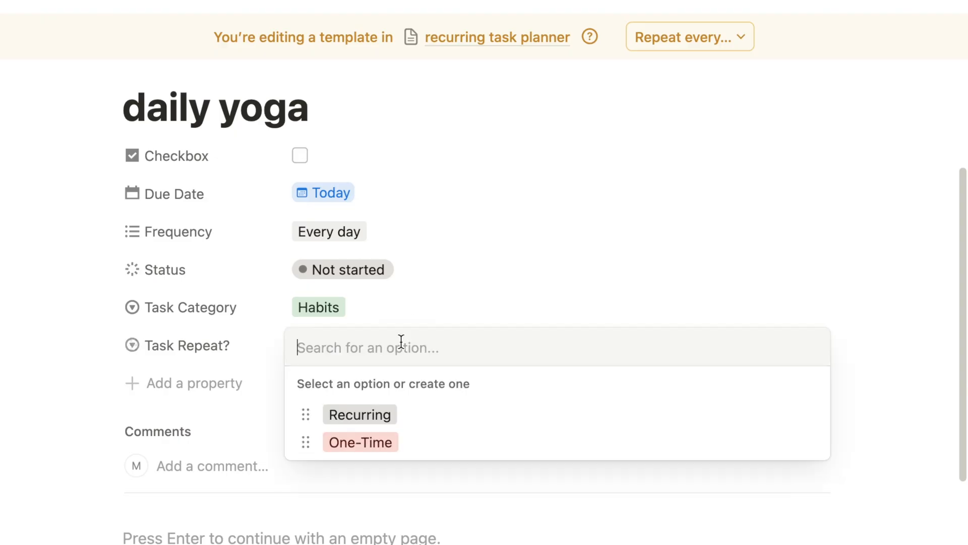
click(400, 413)
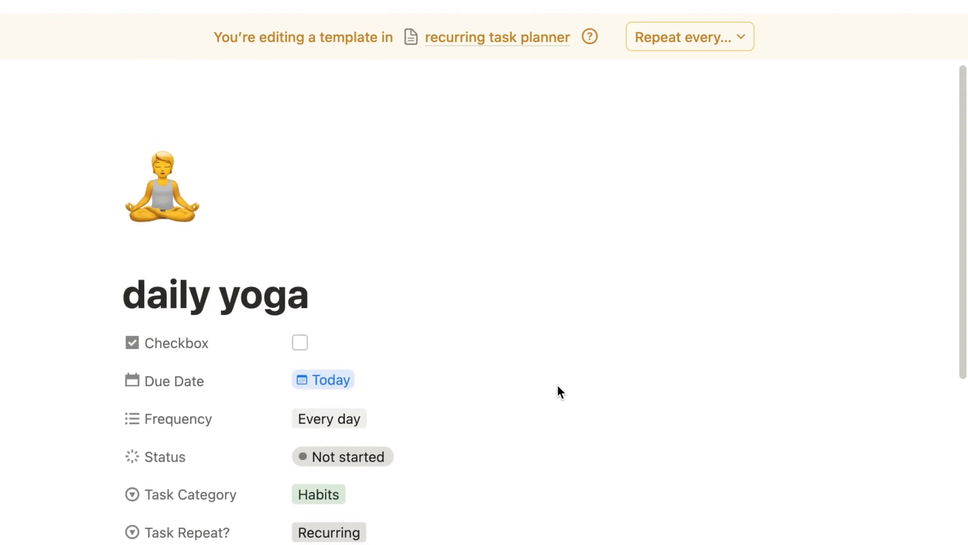
Set the daily yoga template to repeat every 1 day at 7:00 AM.
click(744, 42)
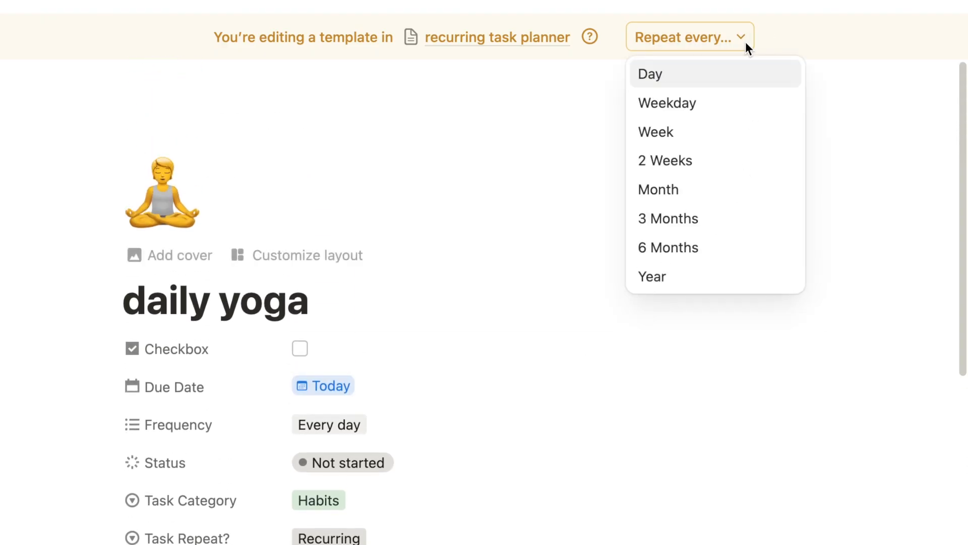
click(734, 74)
click(789, 108)
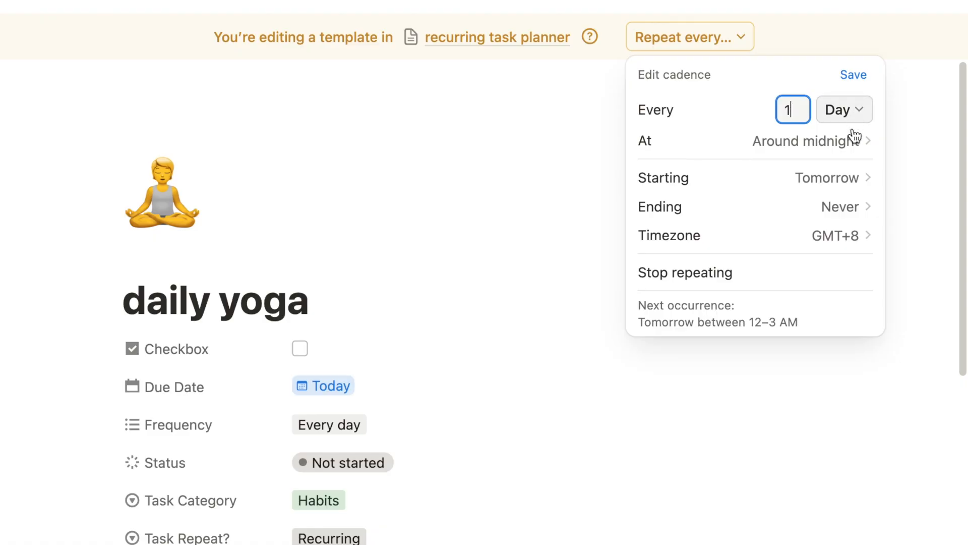
click(855, 135)
scroll(933, 244, down, 2)
scroll(963, 247, down, 5)
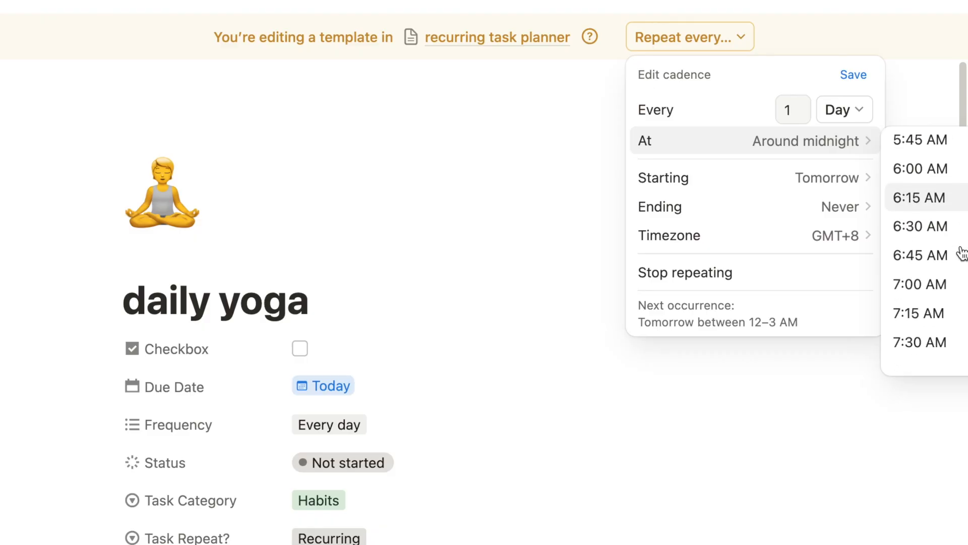
click(944, 286)
Start the daily yoga repeat schedule today, save the cadence, and close the template.
click(837, 189)
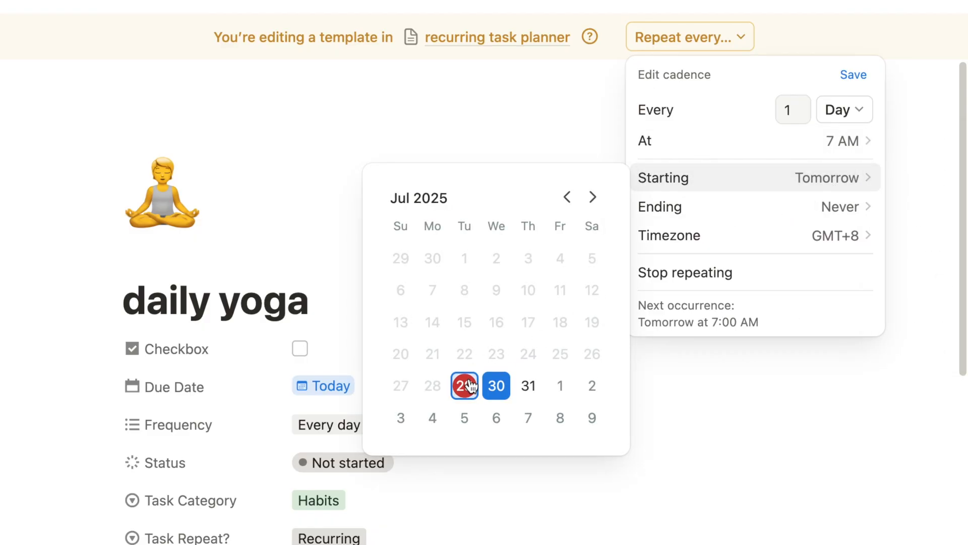
click(470, 386)
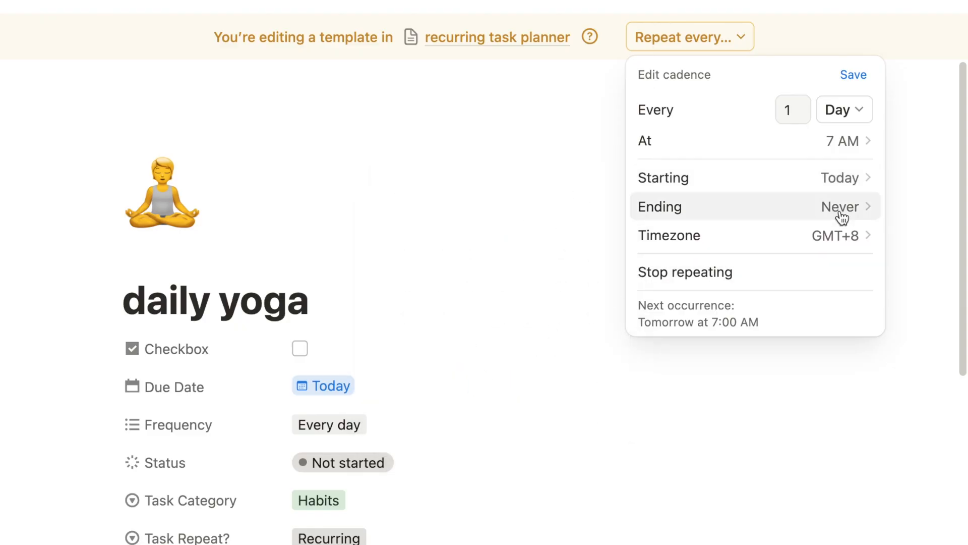
click(854, 75)
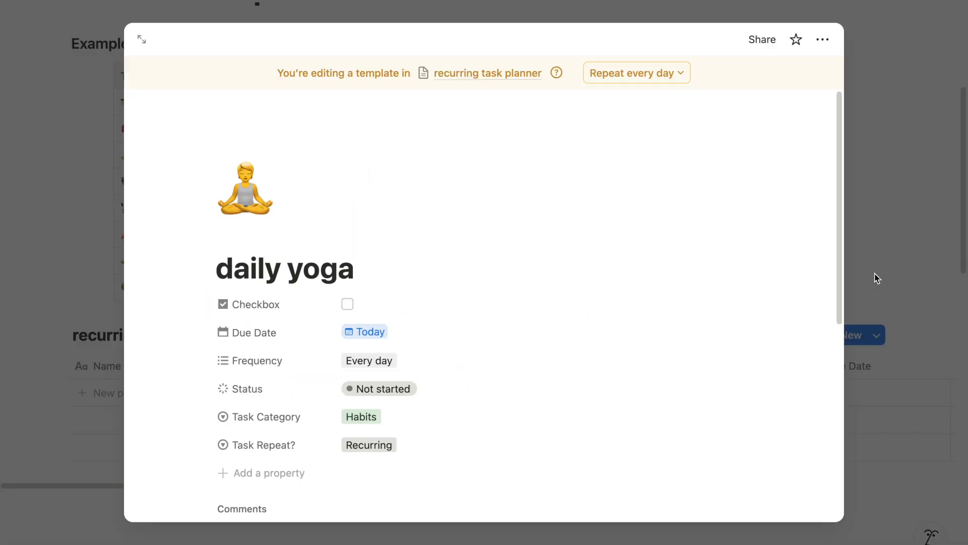
click(878, 278)
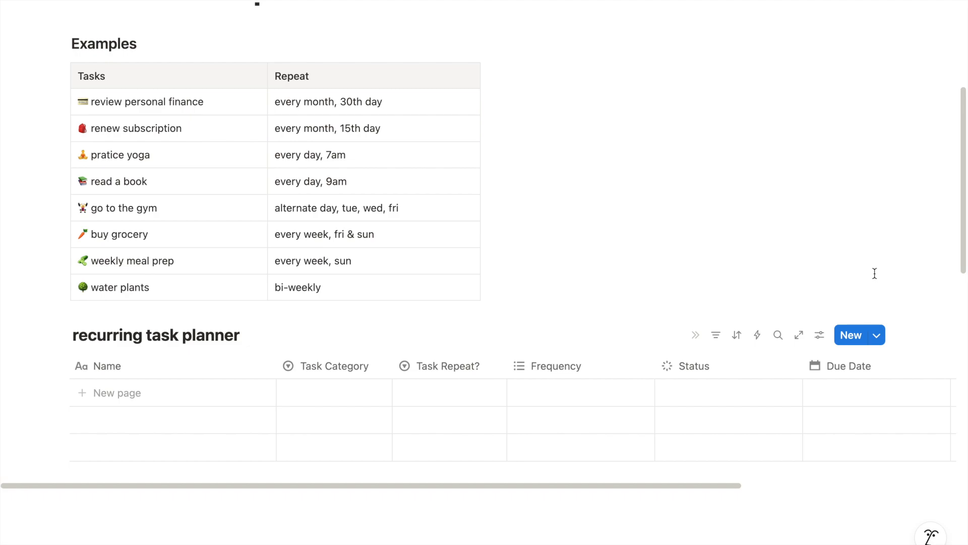
Add a task to the planner from the daily yoga template and mark it as done.
scroll(875, 272, down, 3)
click(872, 267)
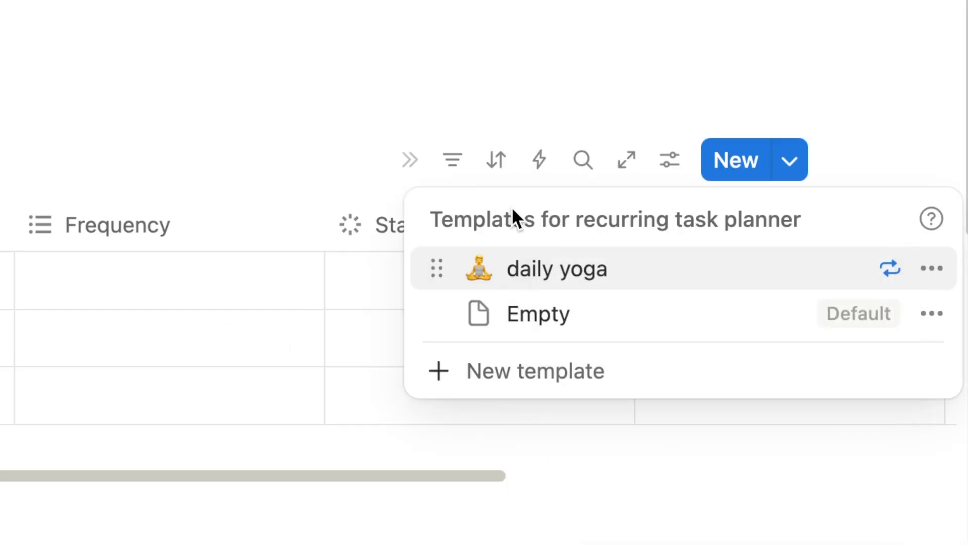
click(603, 268)
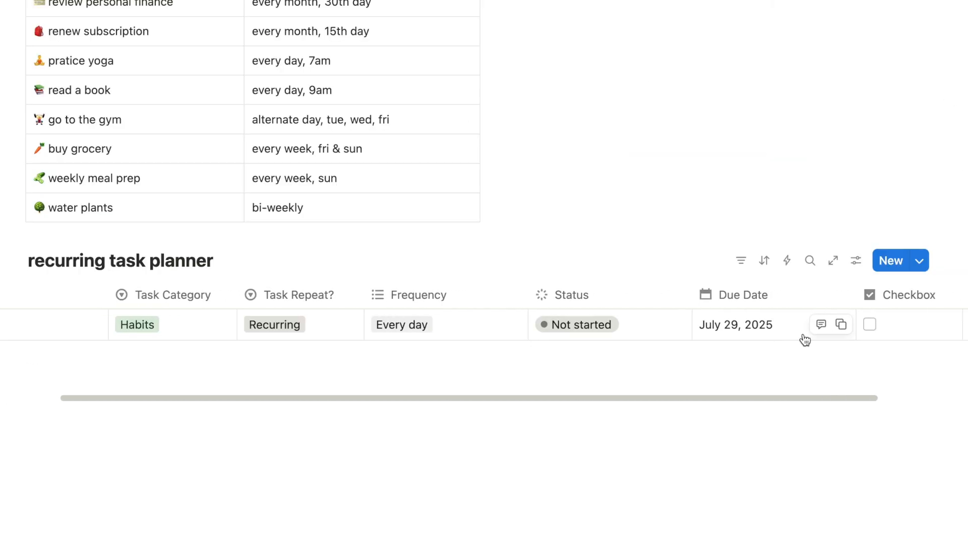
scroll(806, 339, right, 2)
click(811, 323)
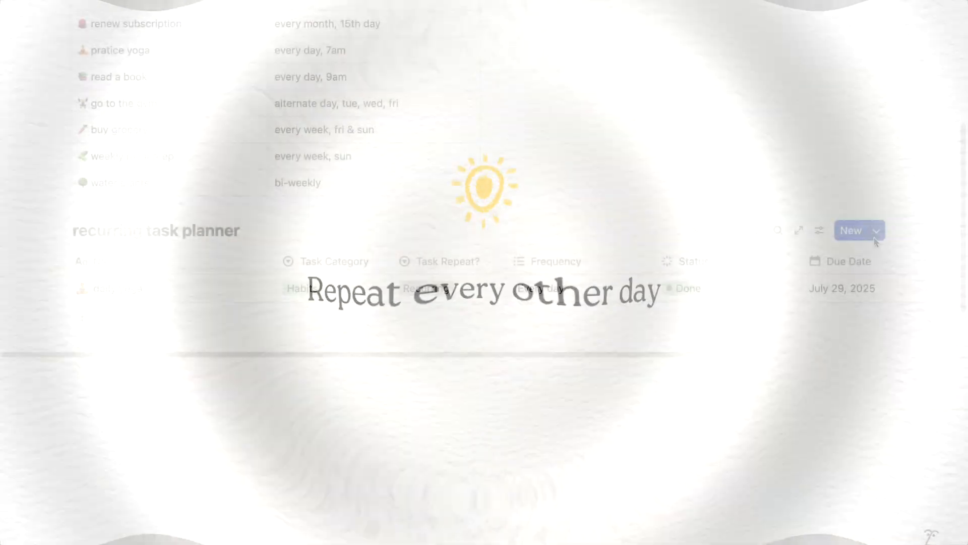
Create another page template titled "go to the gym" with the woman lifting weights emoji as its icon.
click(871, 227)
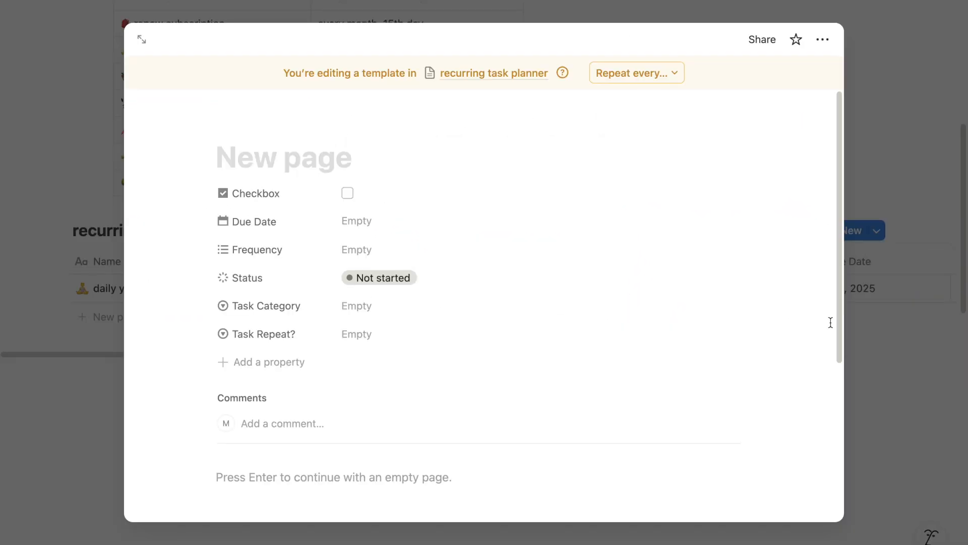
text(go to the gym)
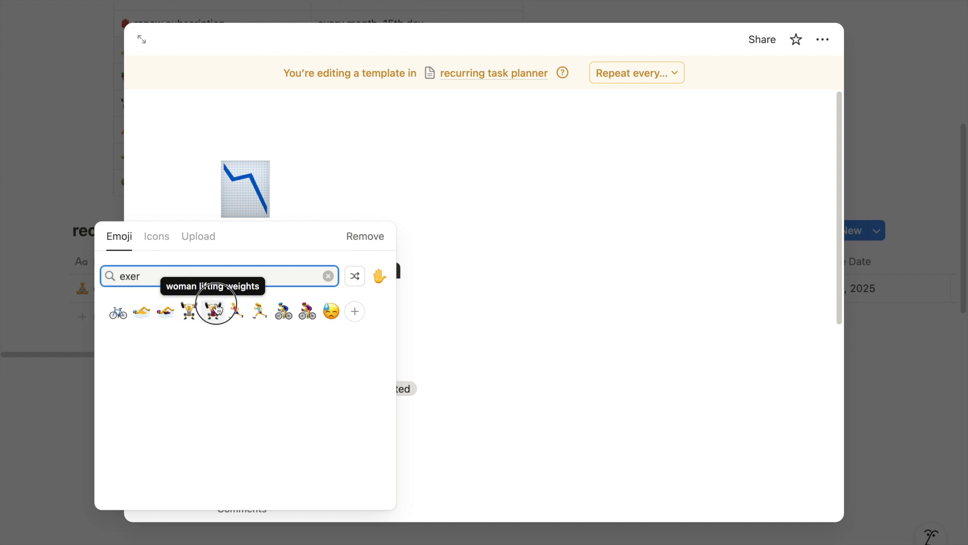
click(214, 311)
Set the gym template's Due Date to Today and add a new "Alternate day" option as its Frequency.
scroll(217, 305, down, 2)
click(404, 285)
click(419, 182)
click(356, 311)
text(Alternate day)
click(407, 362)
Set the gym template's Task Category to "Habits" and Task Repeat? to "Recurring".
click(381, 368)
click(408, 441)
click(356, 395)
click(414, 441)
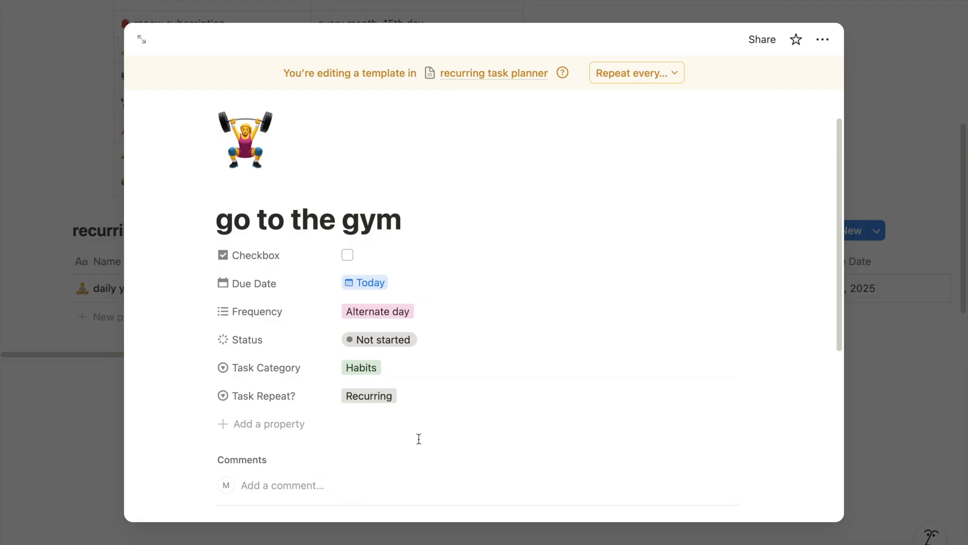
Set the gym template to repeat every 1 week on Monday, Wednesday, Friday and Sunday.
click(648, 75)
click(650, 130)
click(634, 155)
click(685, 156)
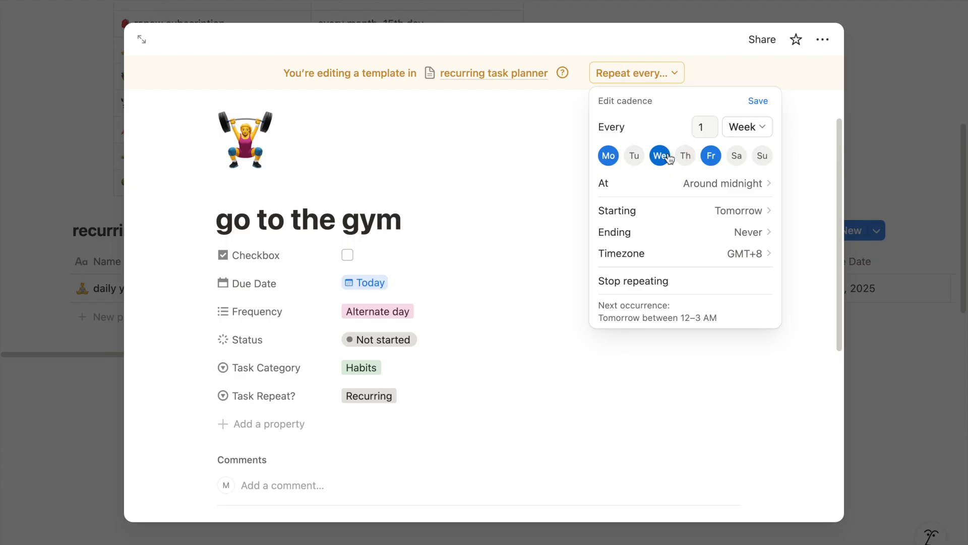
click(761, 155)
Set the gym repeat time to 6:30 AM, save the cadence, and close the template.
click(762, 184)
scroll(827, 303, down, 5)
click(823, 337)
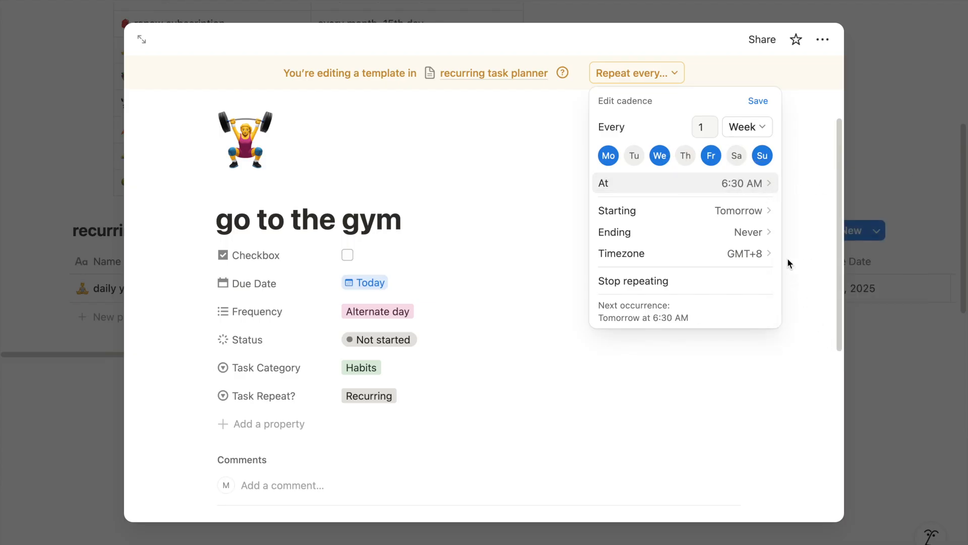
click(759, 101)
click(889, 163)
Add a task to the planner from the go to the gym template and set its Status to "Done".
click(877, 231)
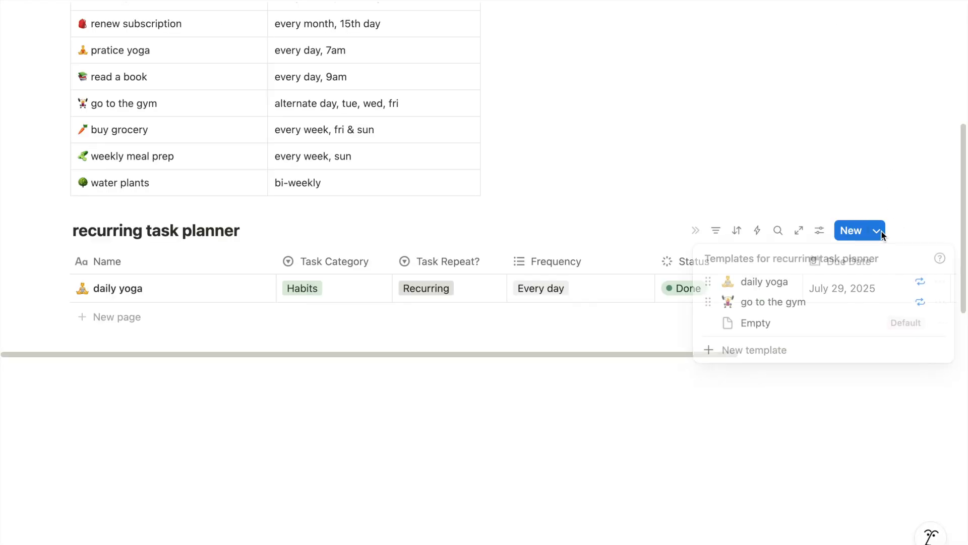
click(854, 307)
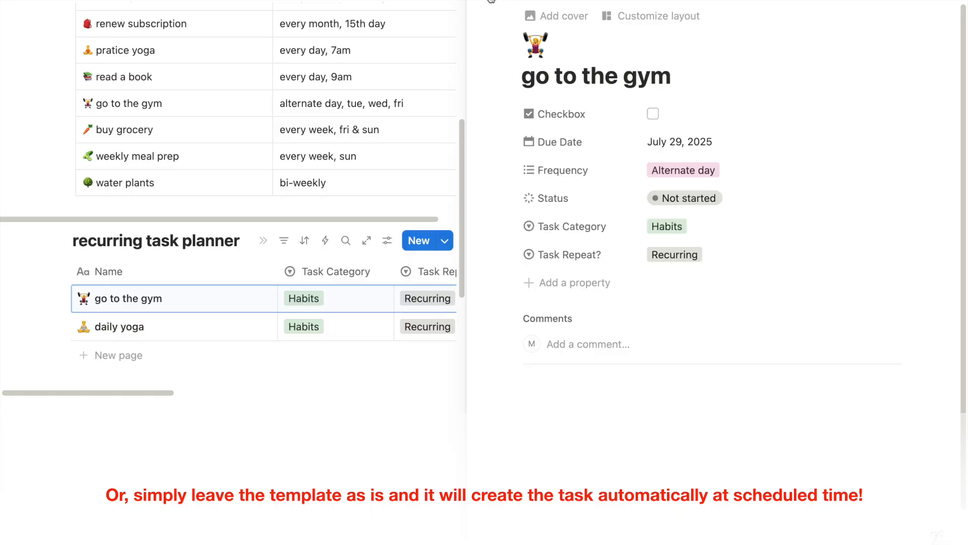
click(489, 1)
scroll(427, 308, right, 10)
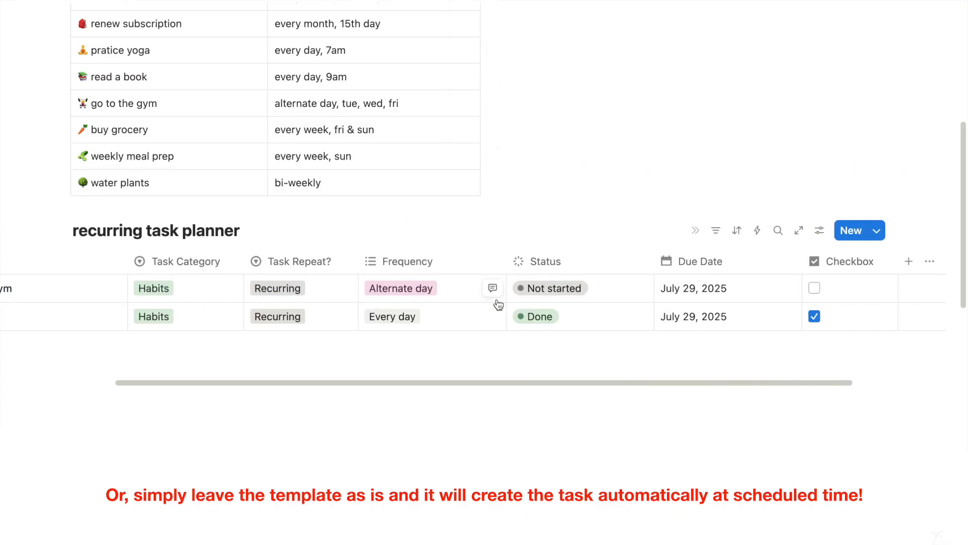
click(683, 288)
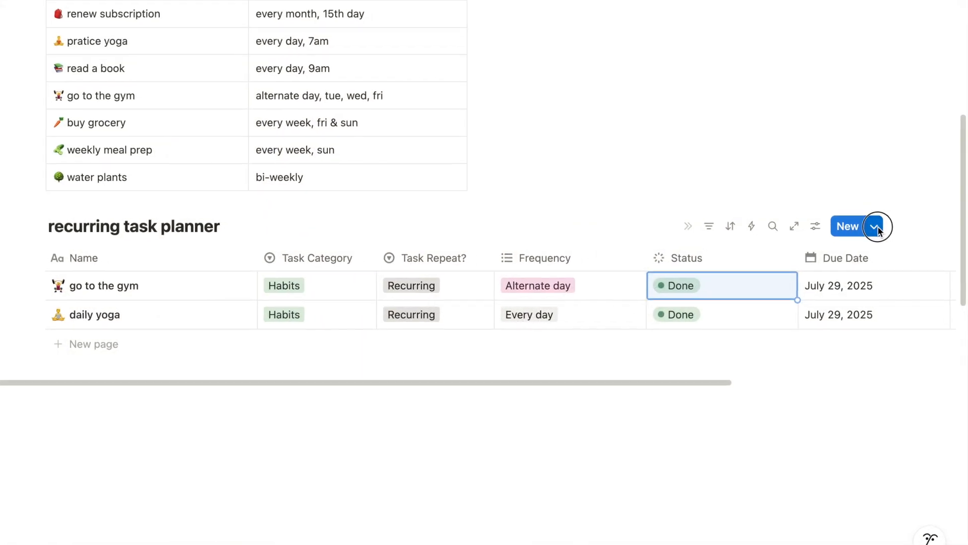
Create a new template in the recurring task planner titled "review finances - 1st of month".
click(876, 228)
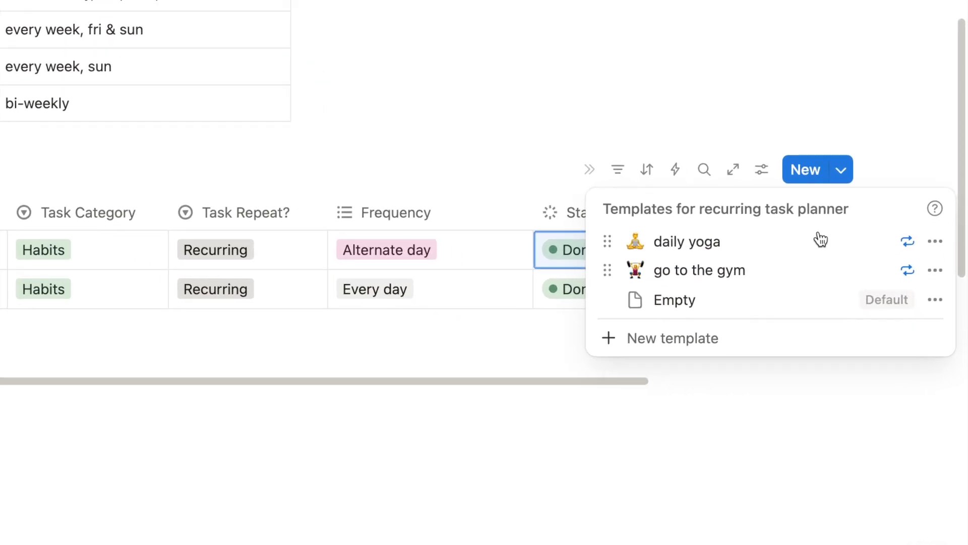
click(783, 341)
text(review finances )
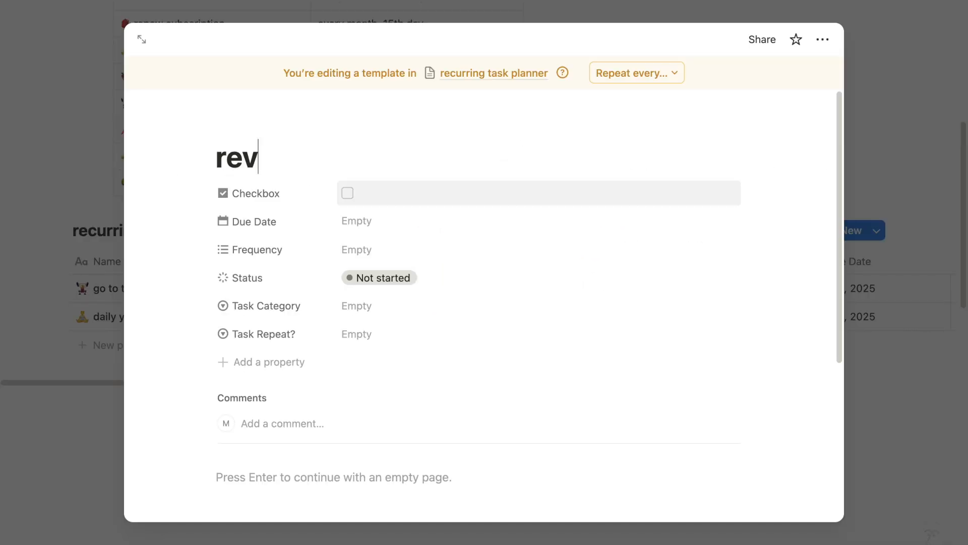
text(- 1st of month)
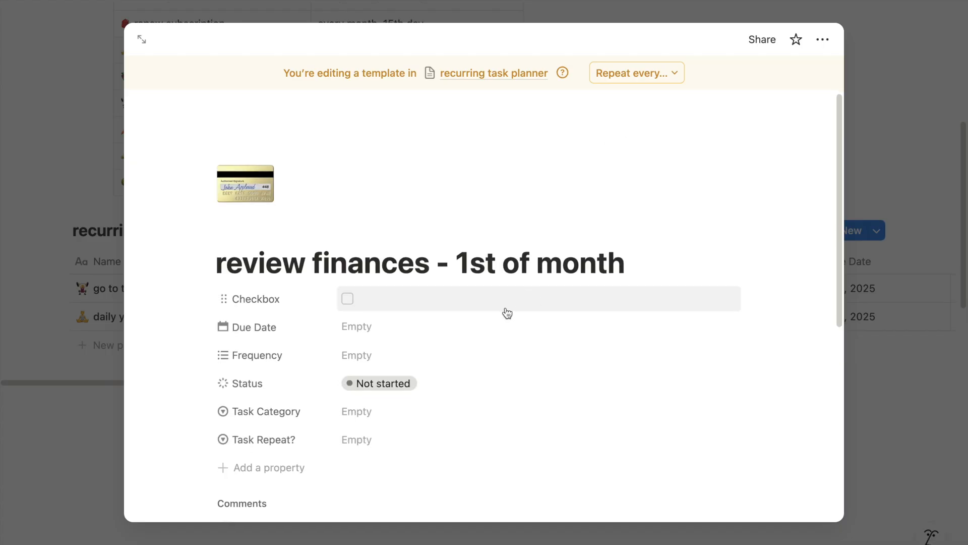
Set the review finances template's Due Date to Today when duplicated and its Frequency to "Every month" plus a new "1st" option.
click(485, 332)
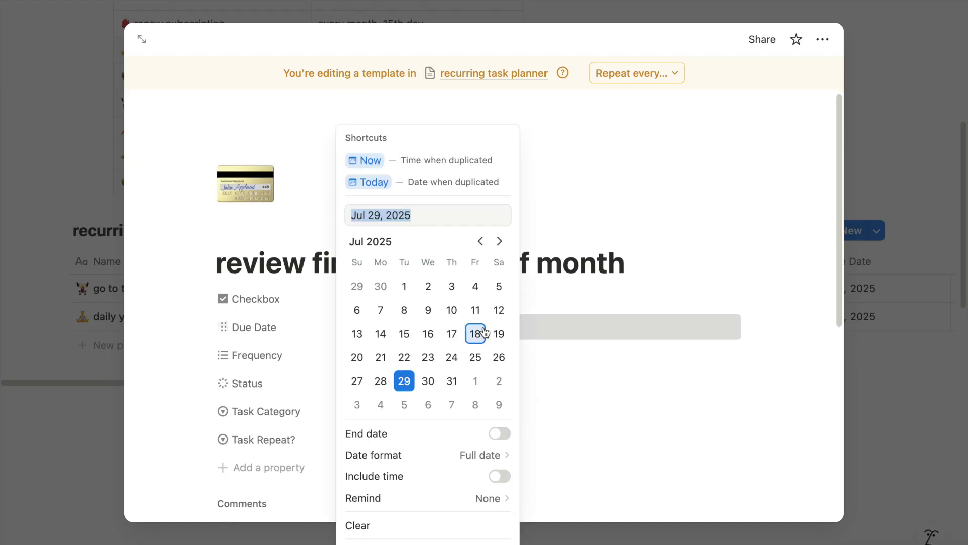
click(433, 192)
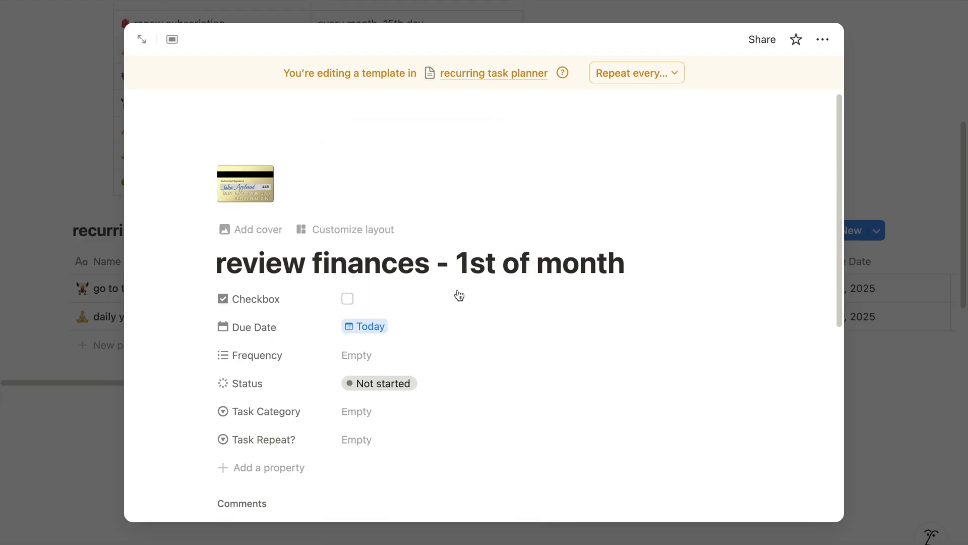
click(461, 359)
click(485, 448)
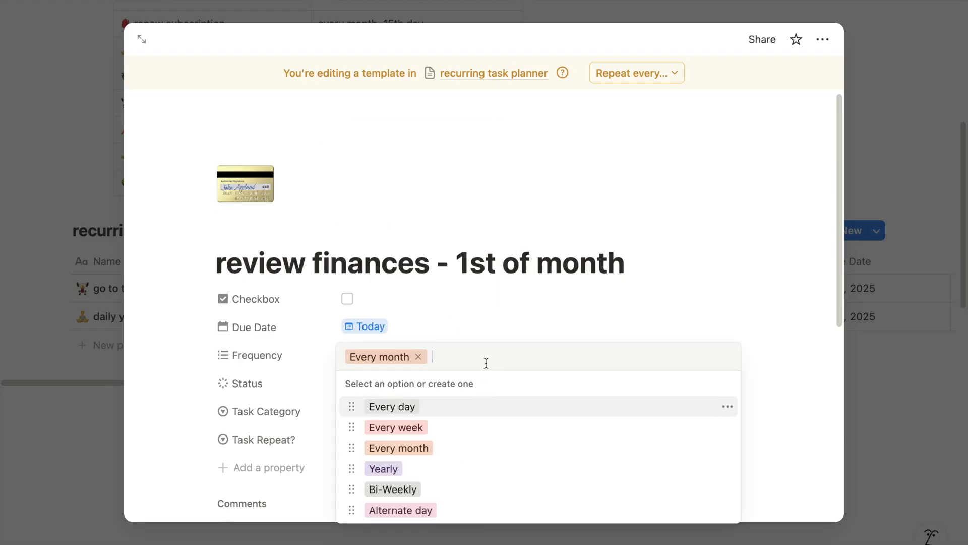
text(1st)
key(Return)
key(Escape)
Set the review finances template's Task Category to "Reminders" and Task Repeat? to "Recurring".
click(356, 411)
click(414, 522)
click(423, 439)
click(424, 482)
Set the review finances template to repeat every 1 month on the 1st day at 8:15 AM, and save the cadence.
click(662, 78)
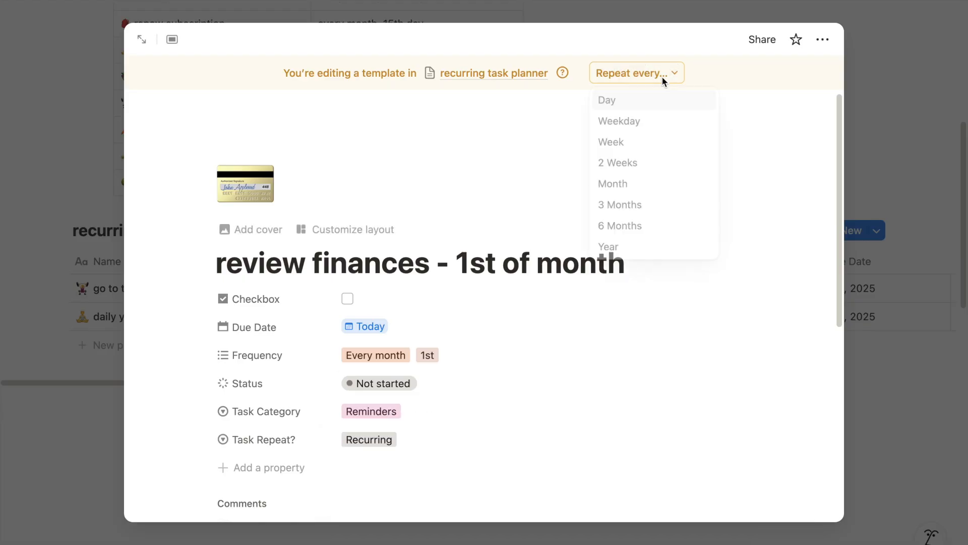
click(650, 187)
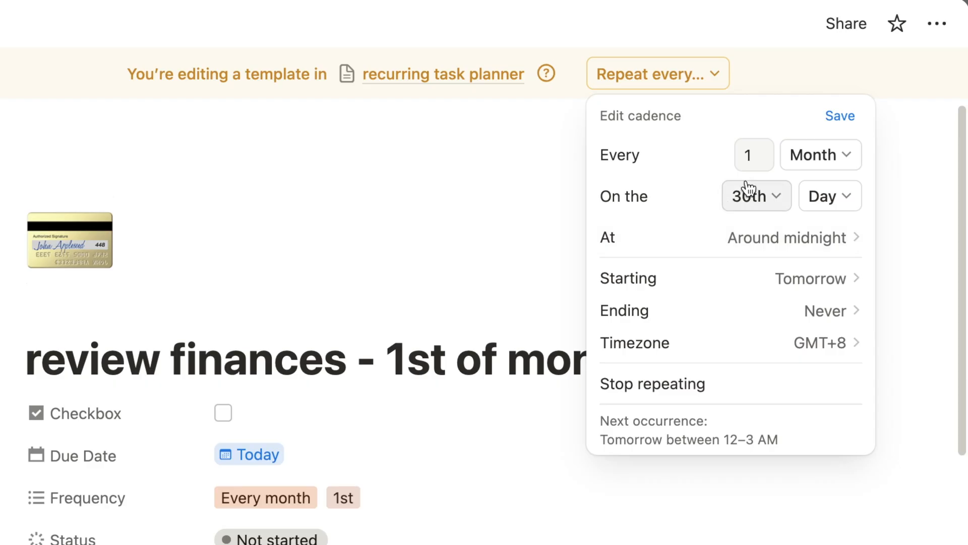
click(699, 157)
click(767, 233)
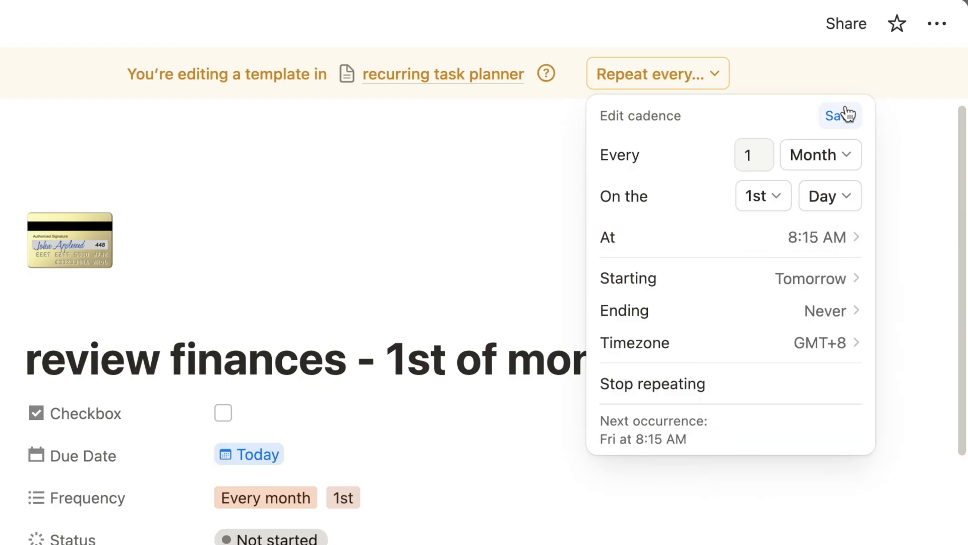
click(842, 116)
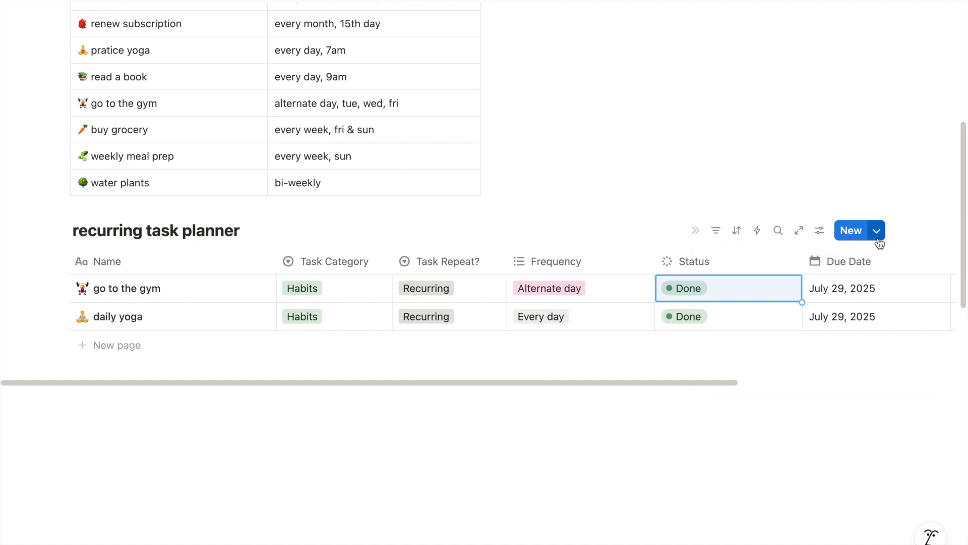
Add a task to the planner from the "review finances - 1st of month" template and close its page.
click(878, 232)
click(860, 328)
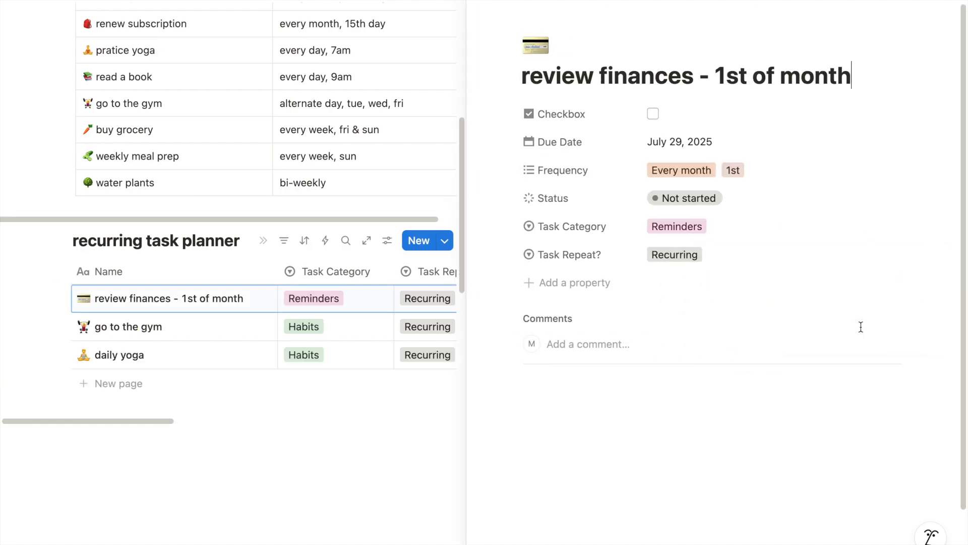
click(454, 219)
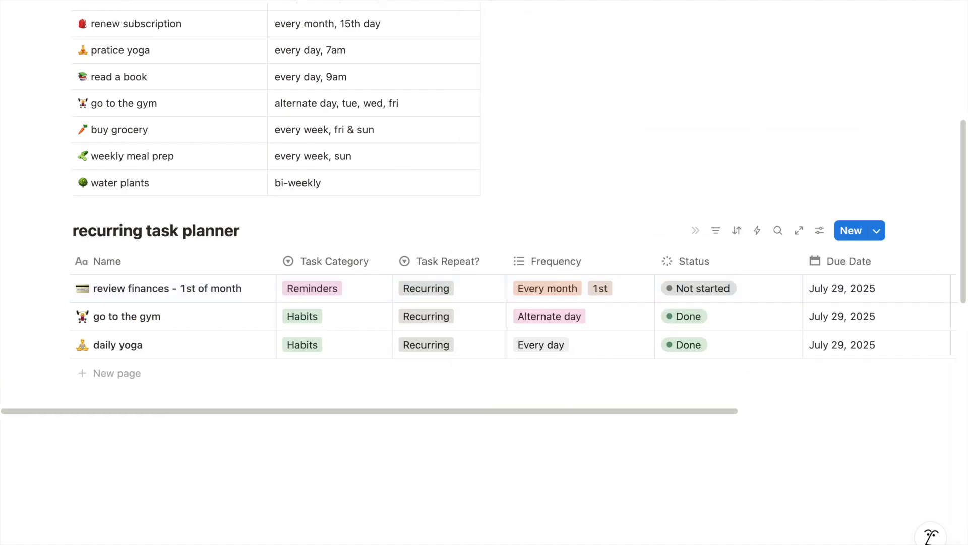
Duplicate the "review finances - 1st of month" template and rename the copy "review finances - 30th of month".
scroll(581, 302, right, 2)
click(878, 232)
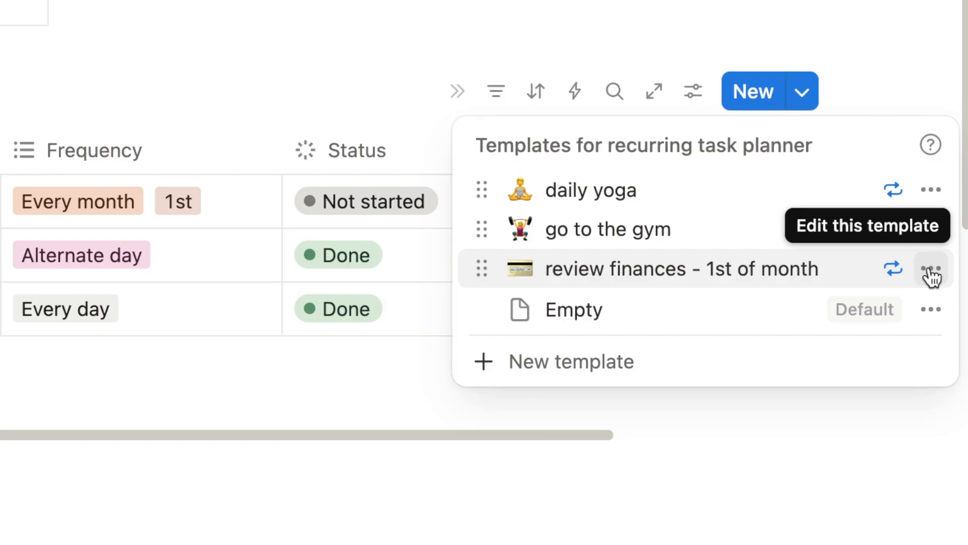
click(932, 269)
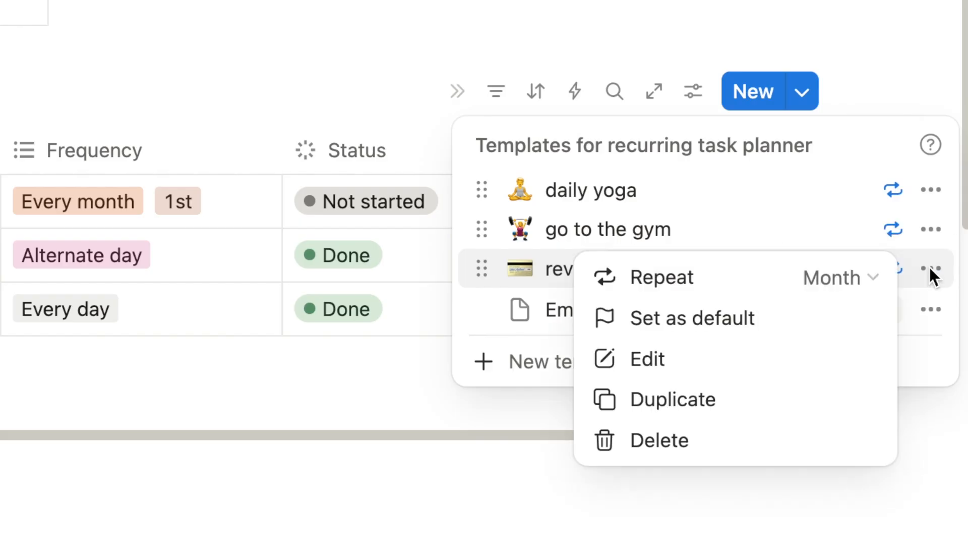
click(734, 396)
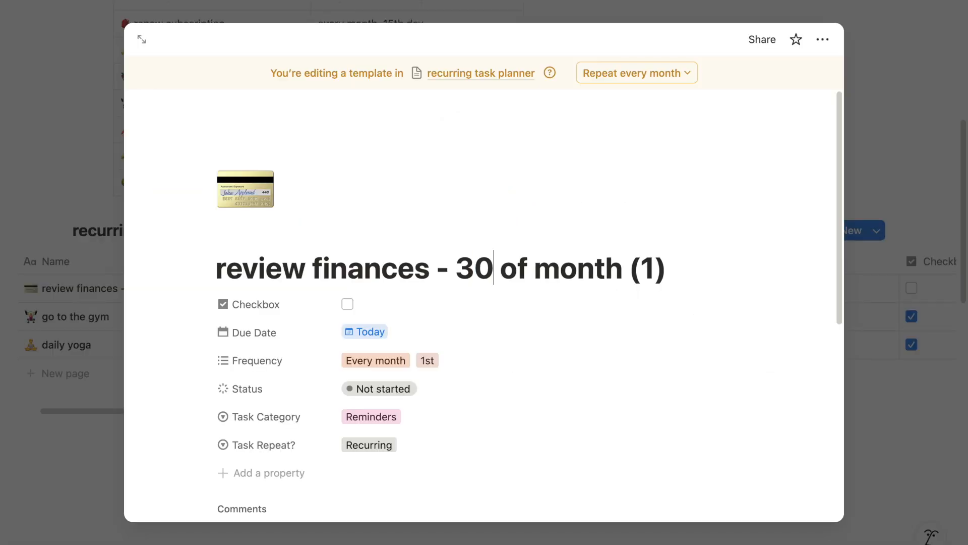
text(th)
Replace the "1st" tag in the duplicated template's Frequency with a new "30th" option.
text(30th)
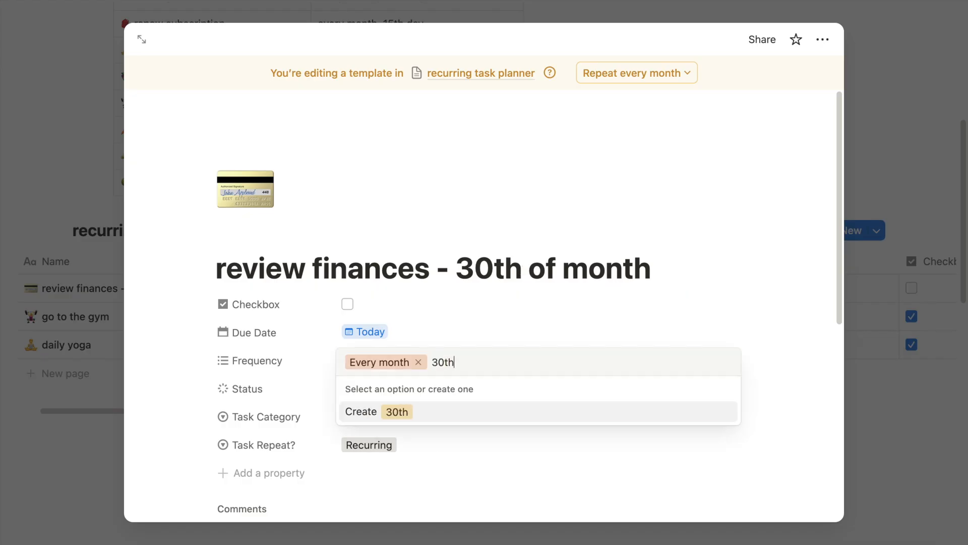
key(Return)
click(307, 361)
Change the duplicated template's monthly repeat to the 30th day, save the cadence, and close the template.
click(639, 79)
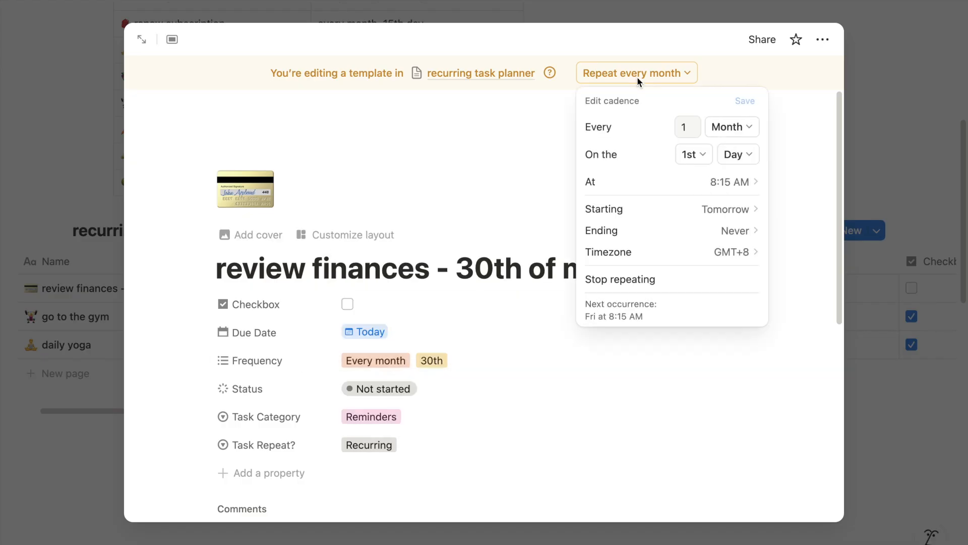
click(694, 154)
scroll(721, 297, down, 5)
scroll(716, 298, down, 3)
click(716, 320)
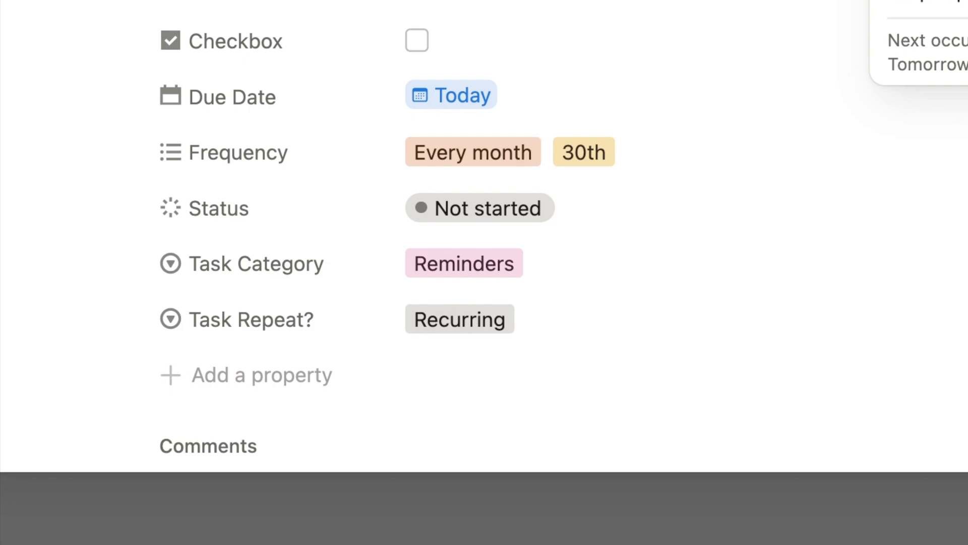
click(750, 104)
click(896, 187)
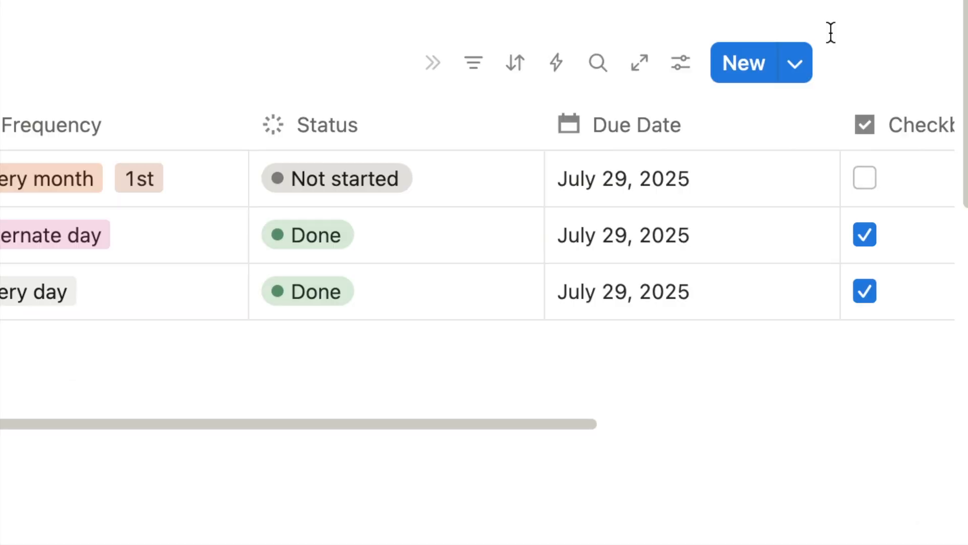
click(806, 69)
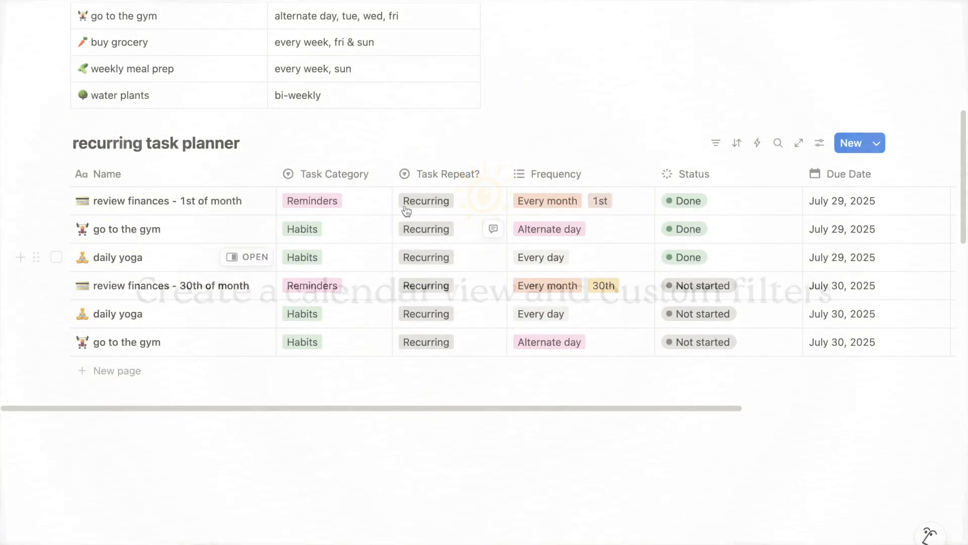
Add a Calendar view named "cal." to the recurring task planner.
click(247, 145)
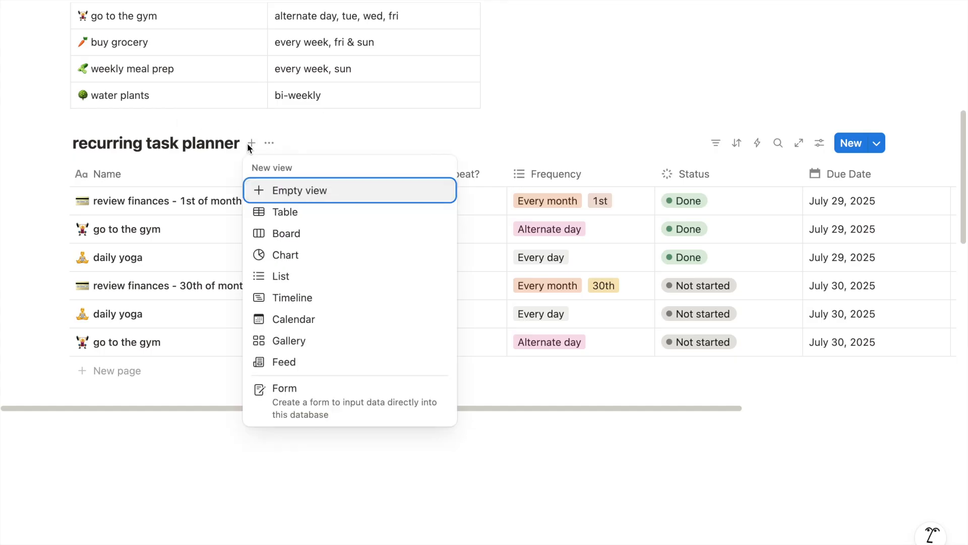
click(294, 318)
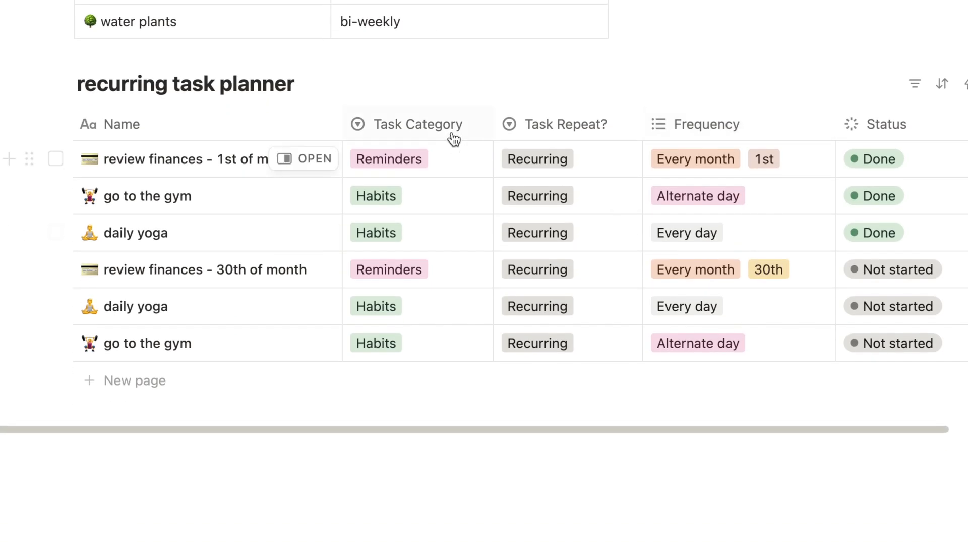
click(303, 86)
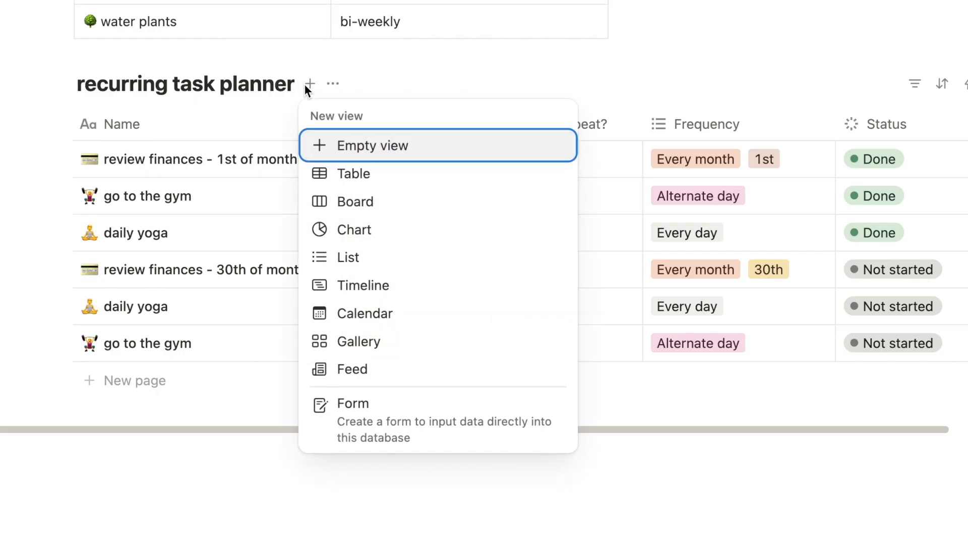
click(366, 312)
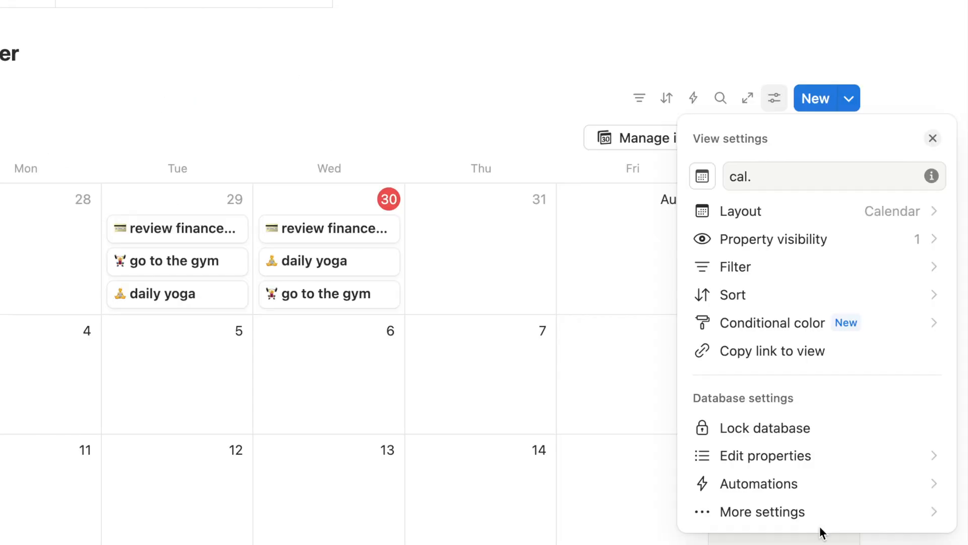
Show Checkbox, Status and Task Category on the calendar cards, and check off the review finances task on July 30.
click(868, 242)
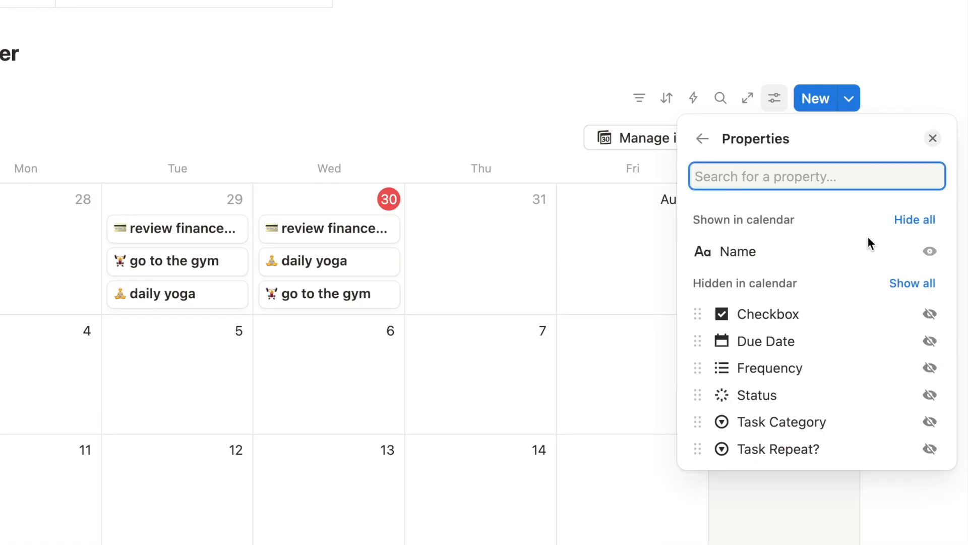
click(930, 315)
click(930, 395)
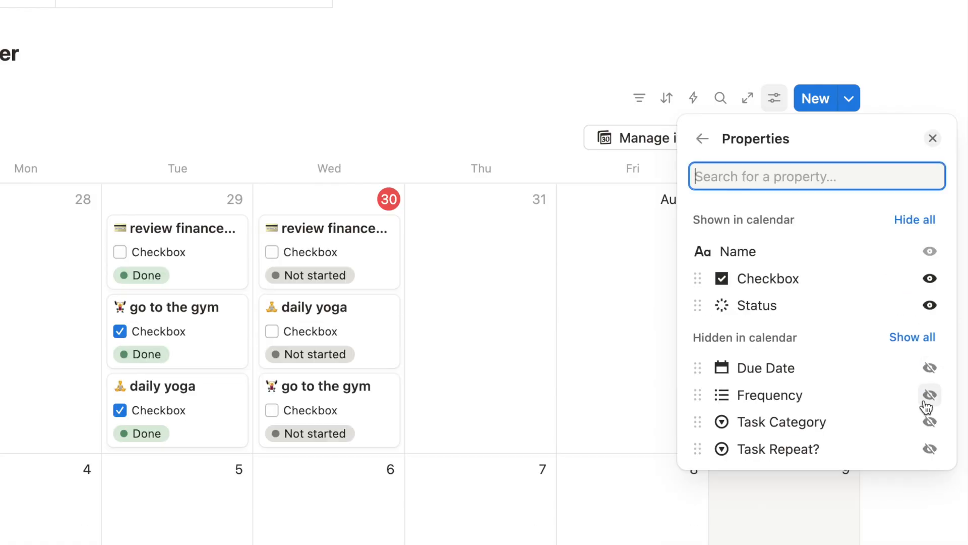
click(930, 421)
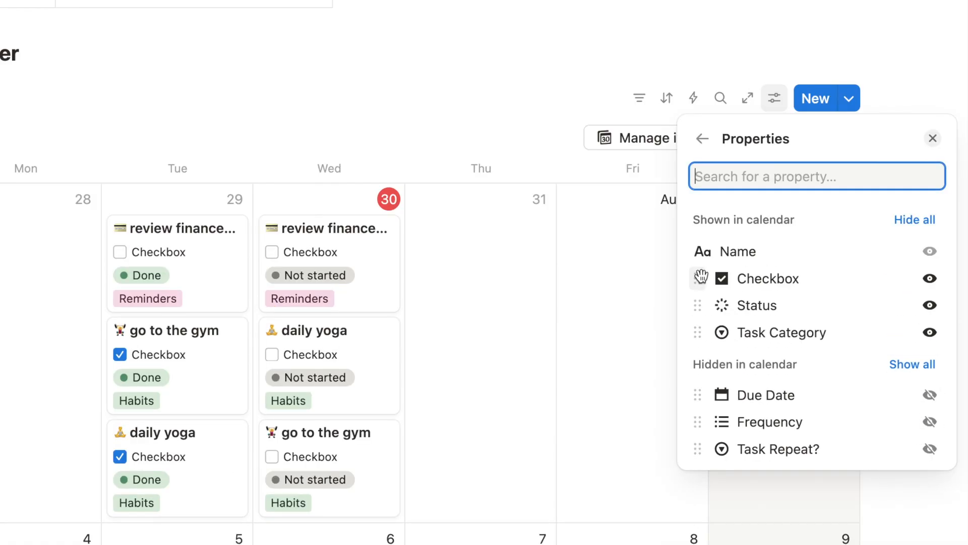
click(702, 139)
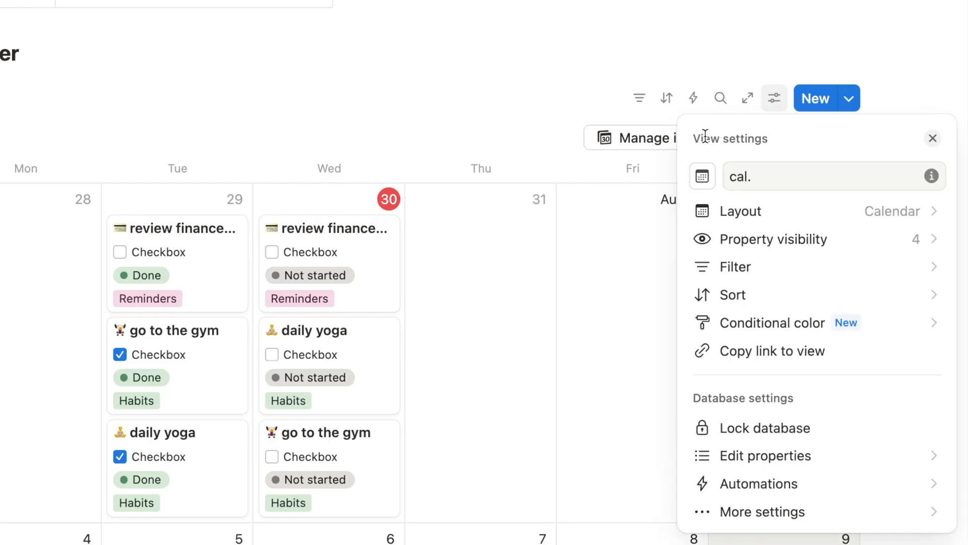
click(650, 224)
click(272, 252)
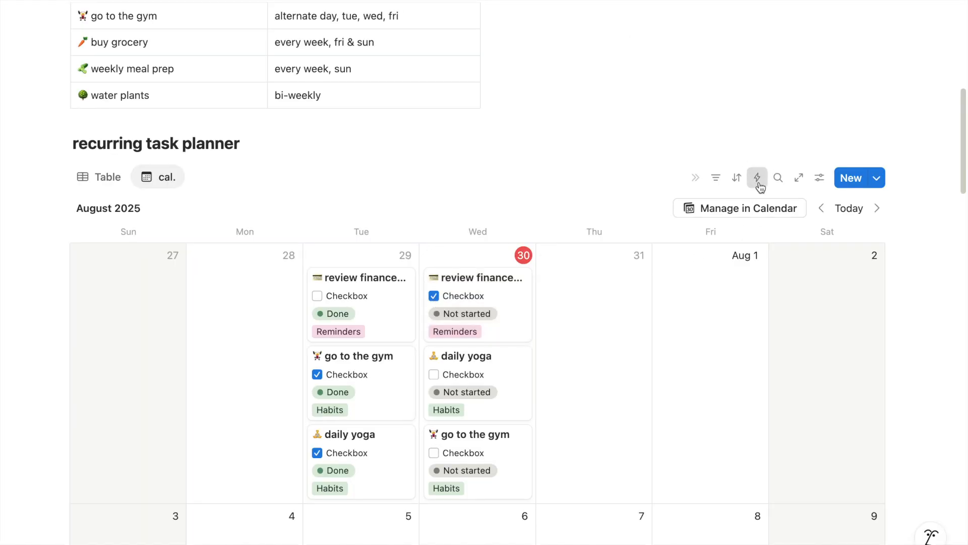
Create a database automation for all planner pages with the trigger Checkbox set to Checked.
click(758, 179)
click(466, 143)
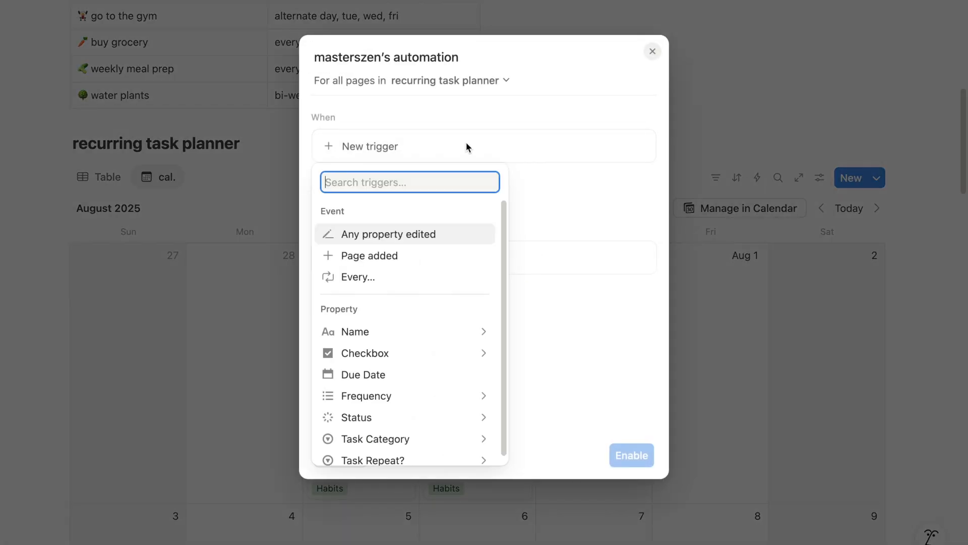
click(446, 352)
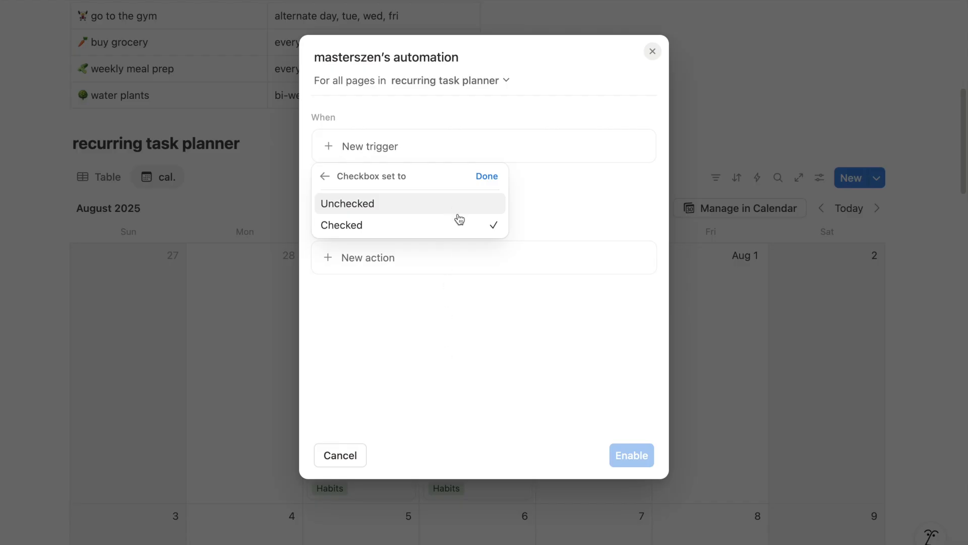
click(479, 177)
Give the automation an action that sets the Status property to "Done", and enable it.
click(416, 292)
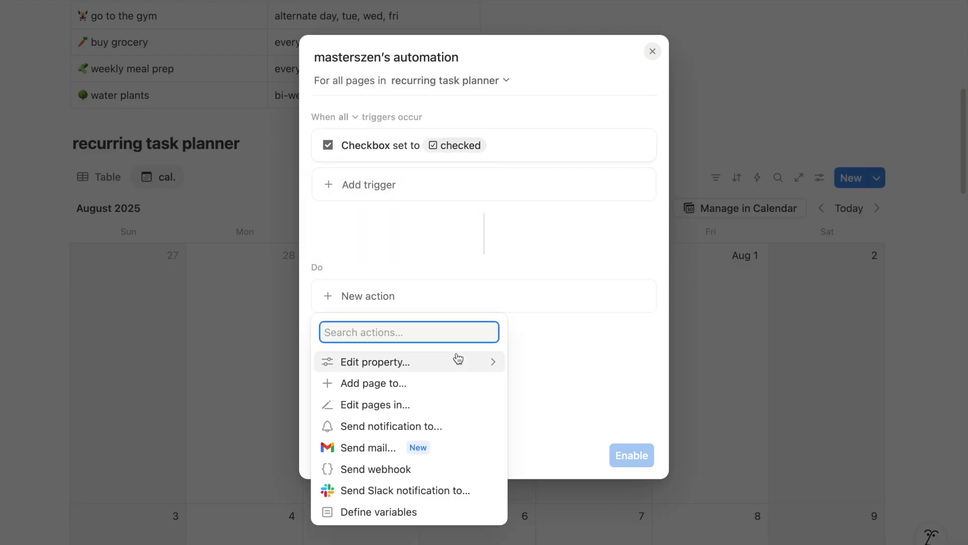
click(475, 364)
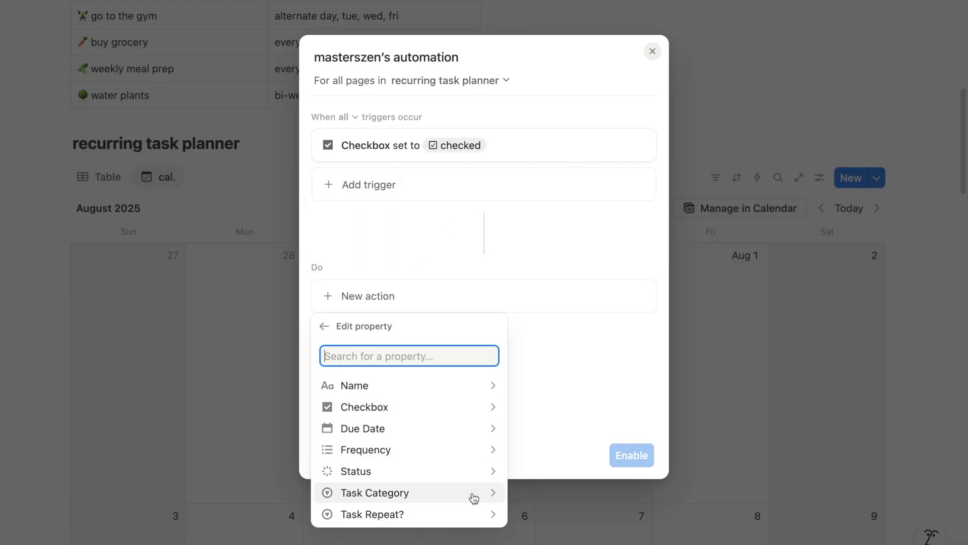
click(476, 476)
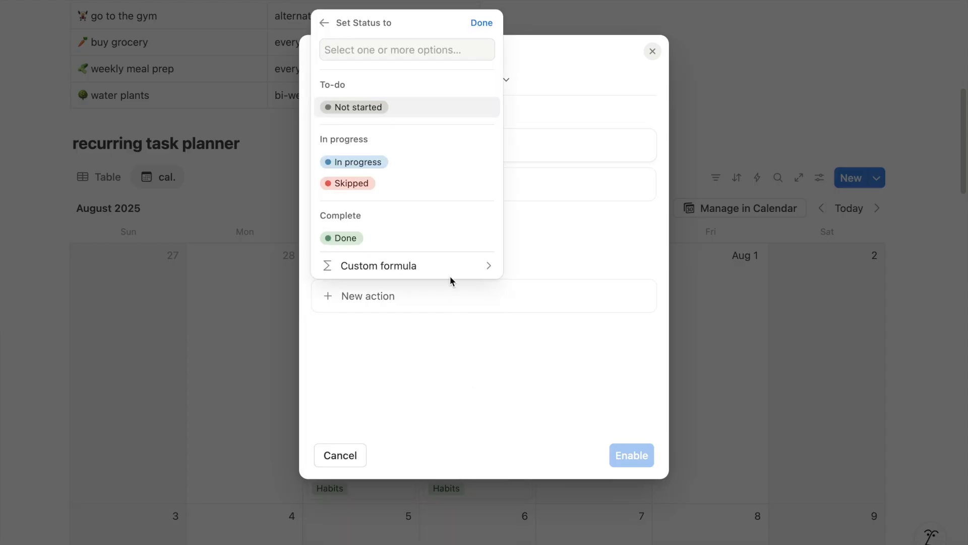
click(444, 241)
click(632, 455)
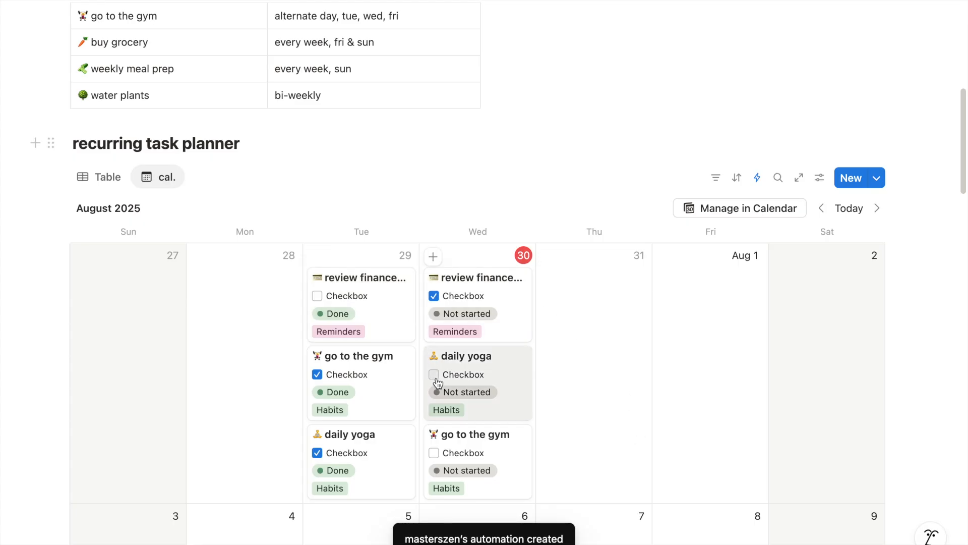
Check off the daily yoga and go to the gym tasks on July 30 in the calendar.
click(436, 379)
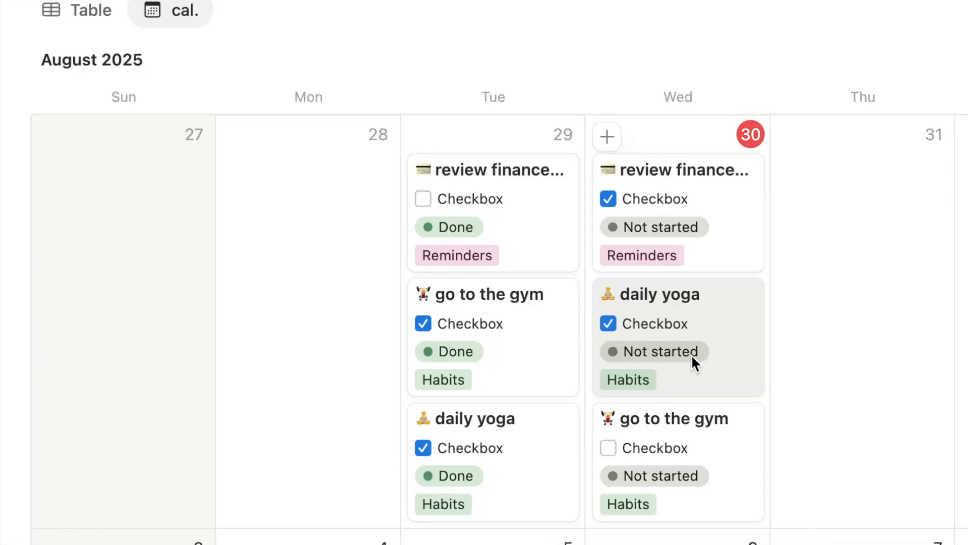
click(608, 447)
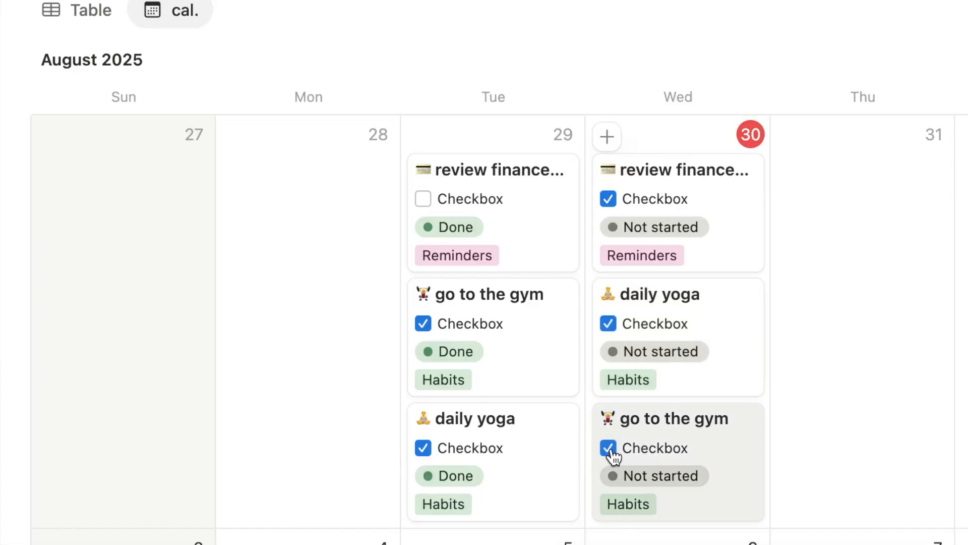
Add a Board view named "today" to the recurring task planner.
scroll(847, 437, down, 2)
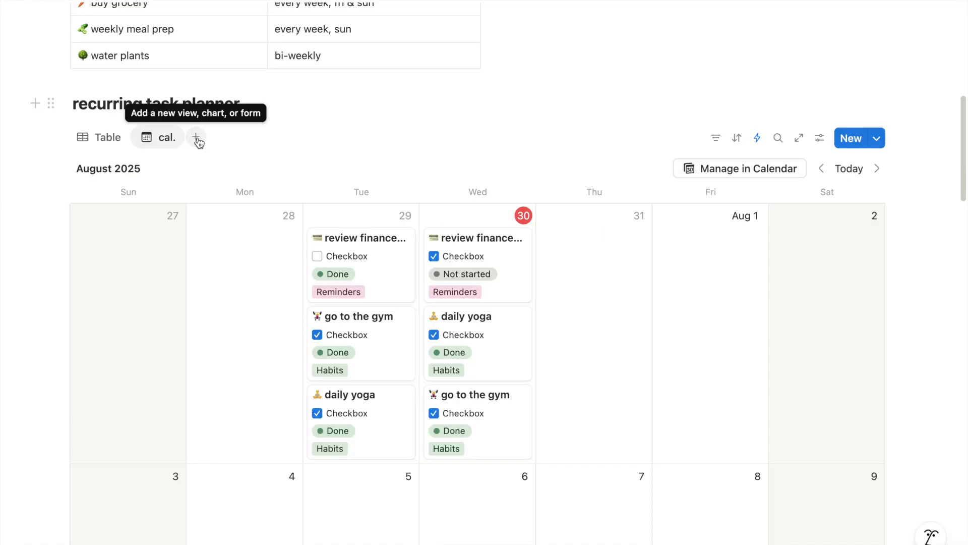
click(197, 139)
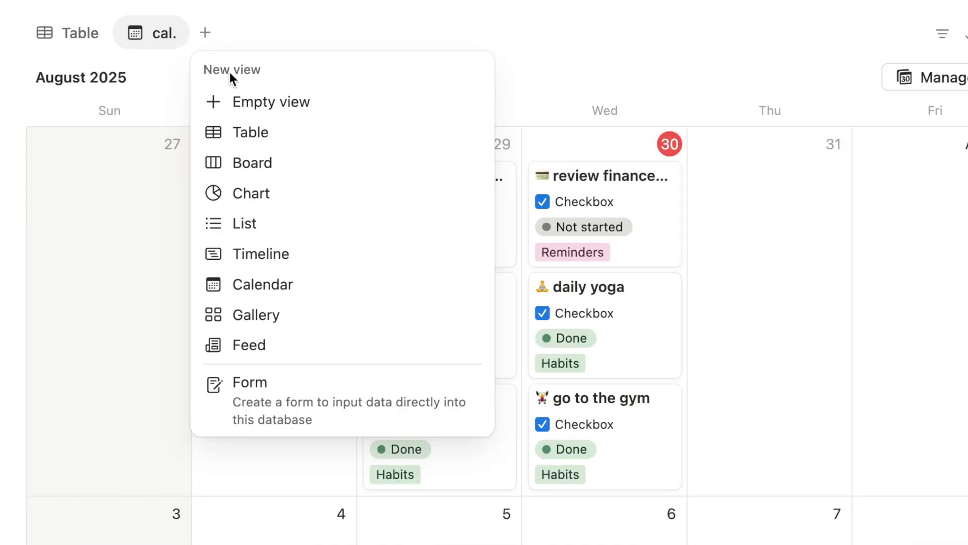
click(252, 167)
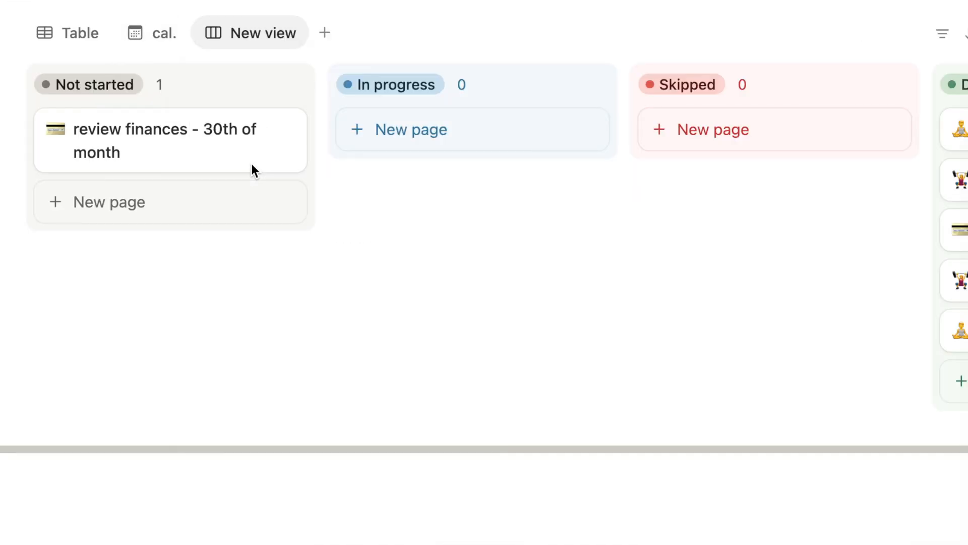
text(today)
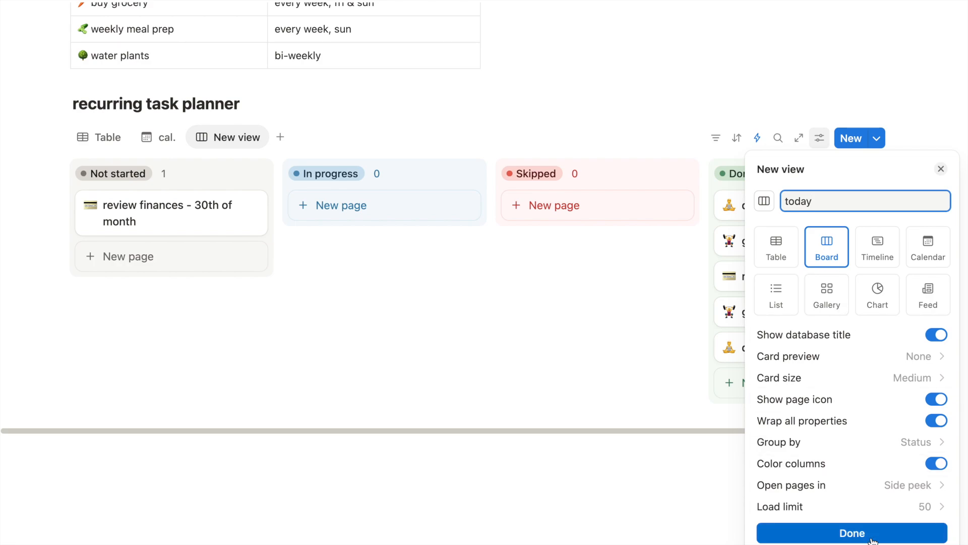
click(871, 538)
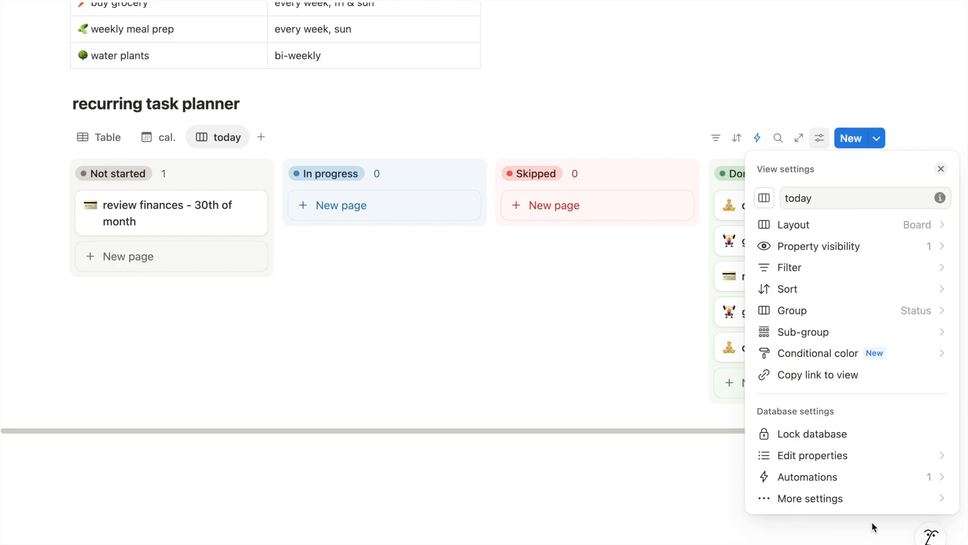
Filter the today board by Due Date relative to today, set to This day.
click(716, 138)
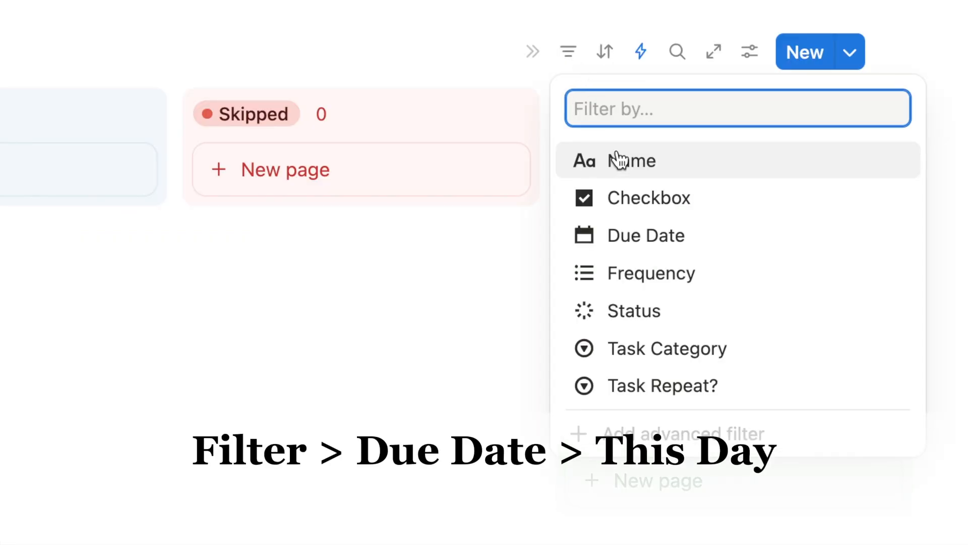
click(638, 235)
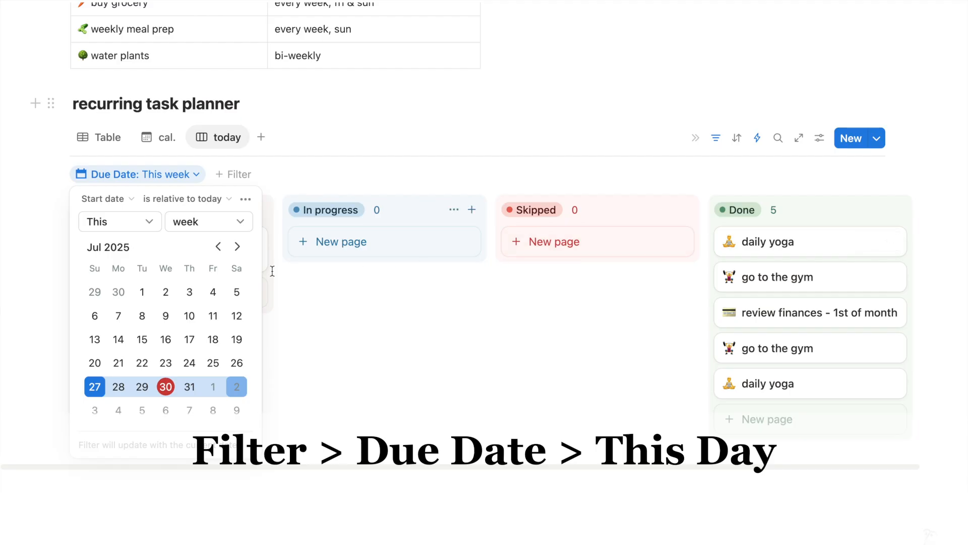
click(198, 222)
click(193, 249)
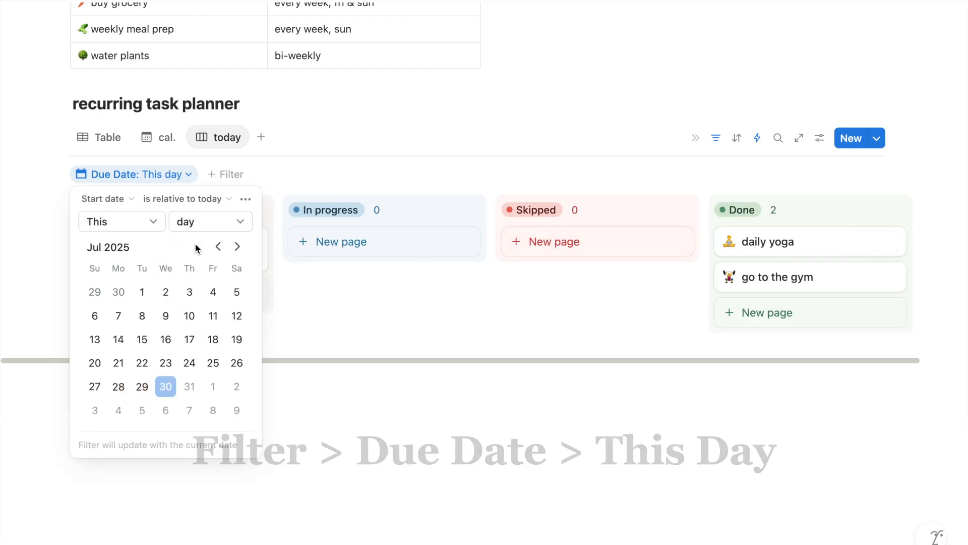
click(417, 294)
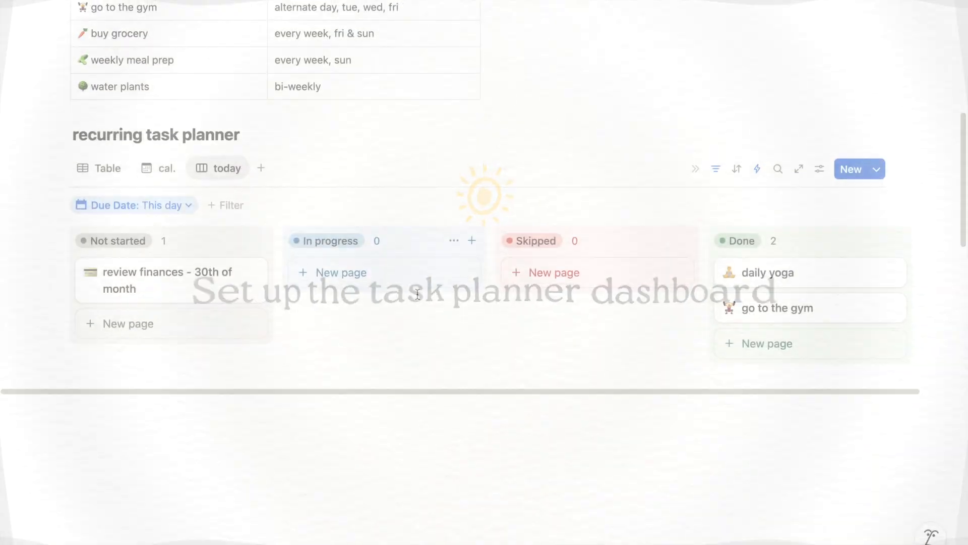
Add a new block directly below the Examples heading.
scroll(418, 295, up, 10)
click(37, 133)
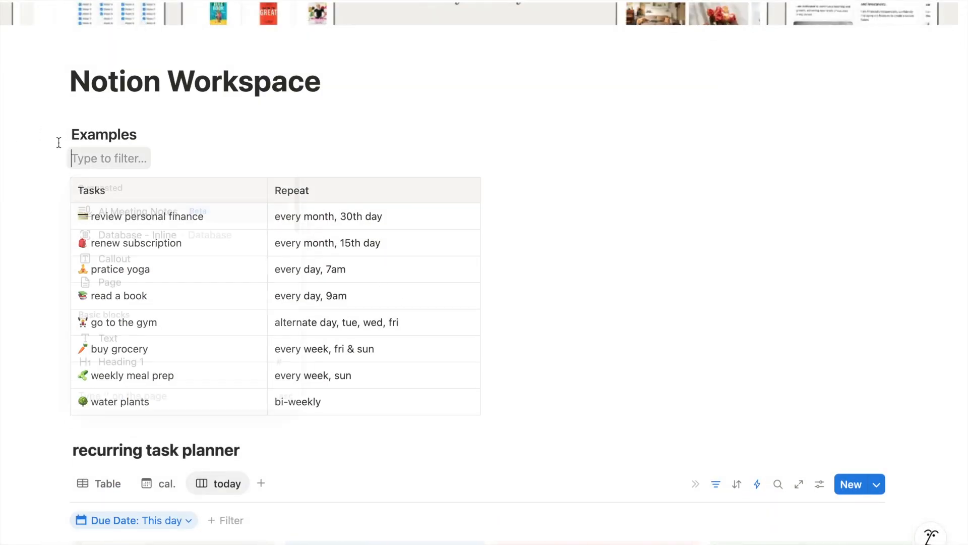
text(col)
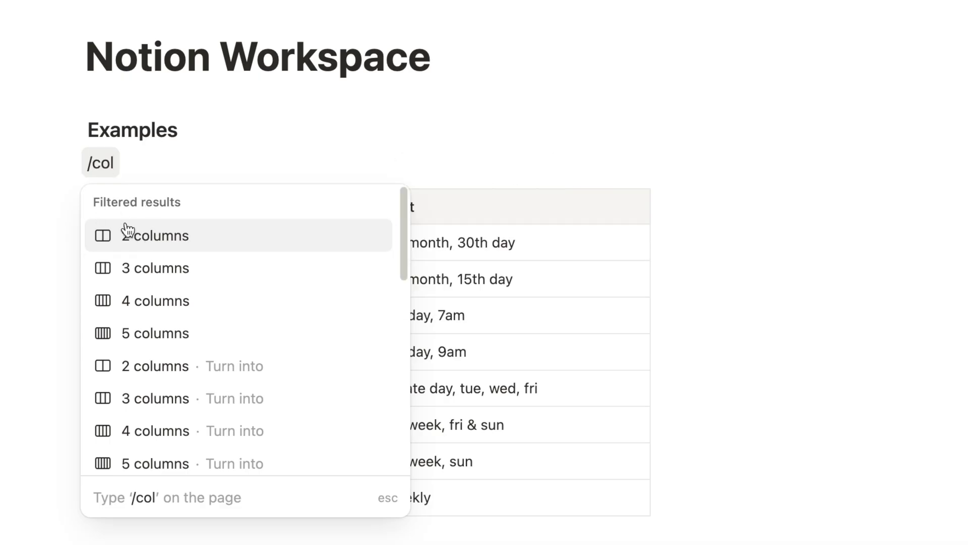
key(BackSpace)
key(BackSpace)
key(BackSpace)
key(BackSpace)
Turn the new block under Examples into a callout and change its icon to a curved right arrow.
text(/call)
click(145, 248)
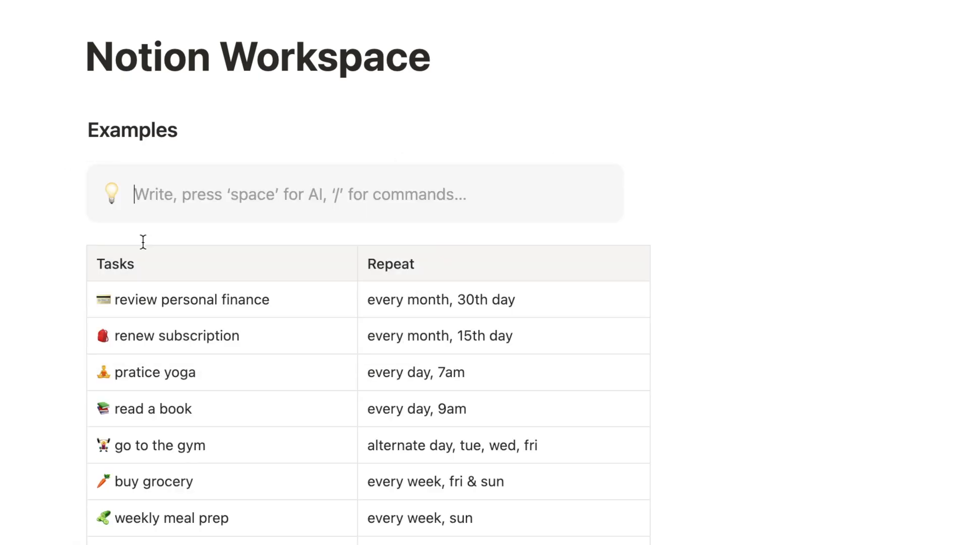
click(112, 193)
click(37, 356)
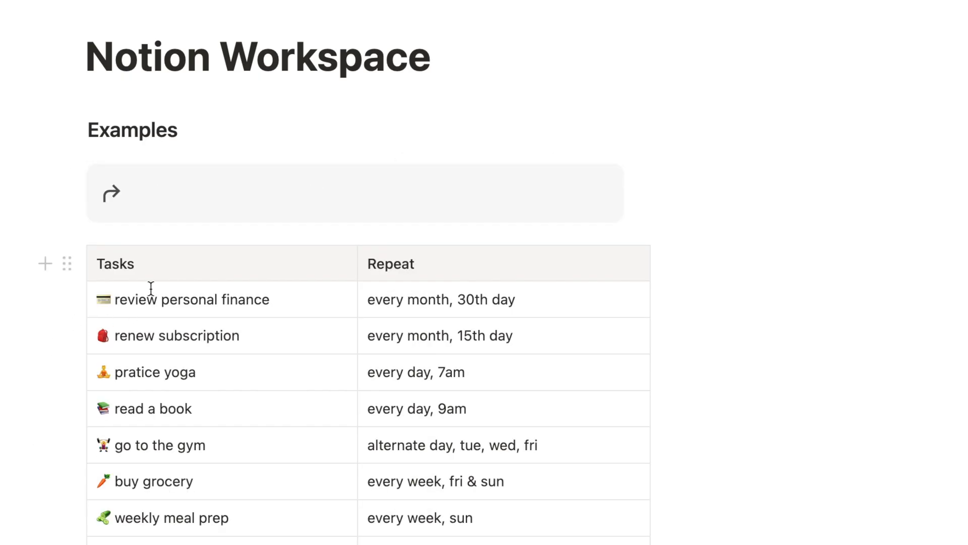
Write "Today's tasks" in bold in the callout and narrow the callout's column.
click(167, 195)
text(Today's tasks)
drag(634, 212, 443, 230)
triple_click(267, 200)
Copy the link to the planner's today view and paste it below the Today's tasks callout as a linked database view.
scroll(743, 279, down, 5)
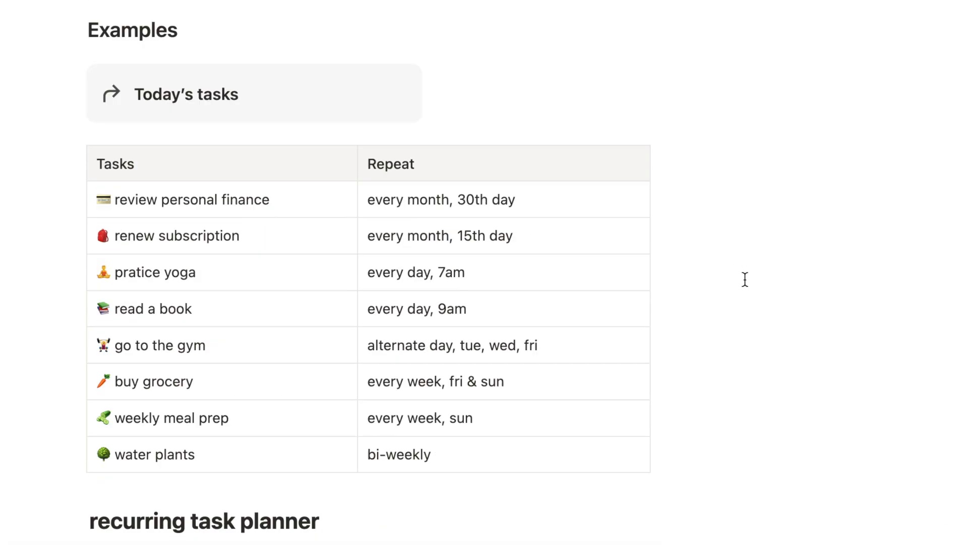
scroll(469, 346, down, 3)
click(291, 246)
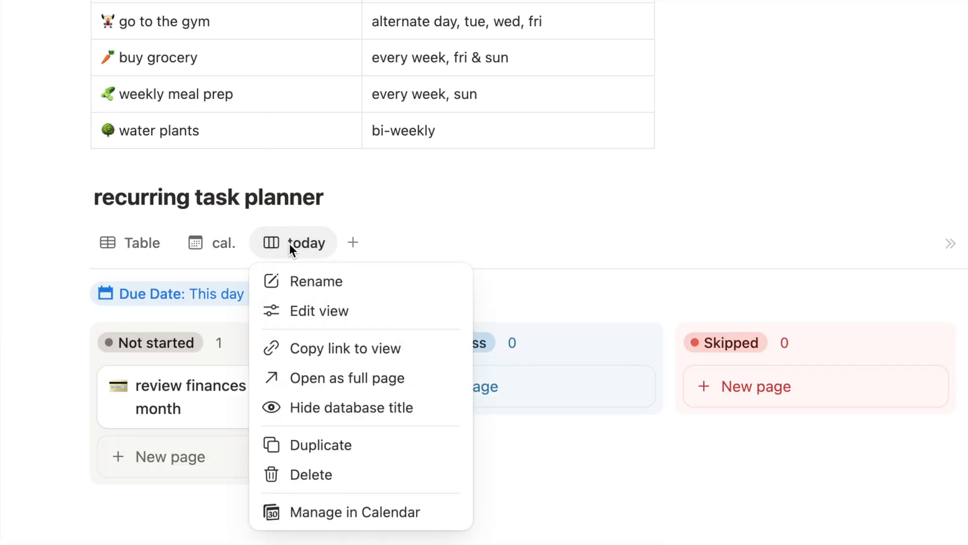
click(337, 349)
scroll(336, 336, up, 5)
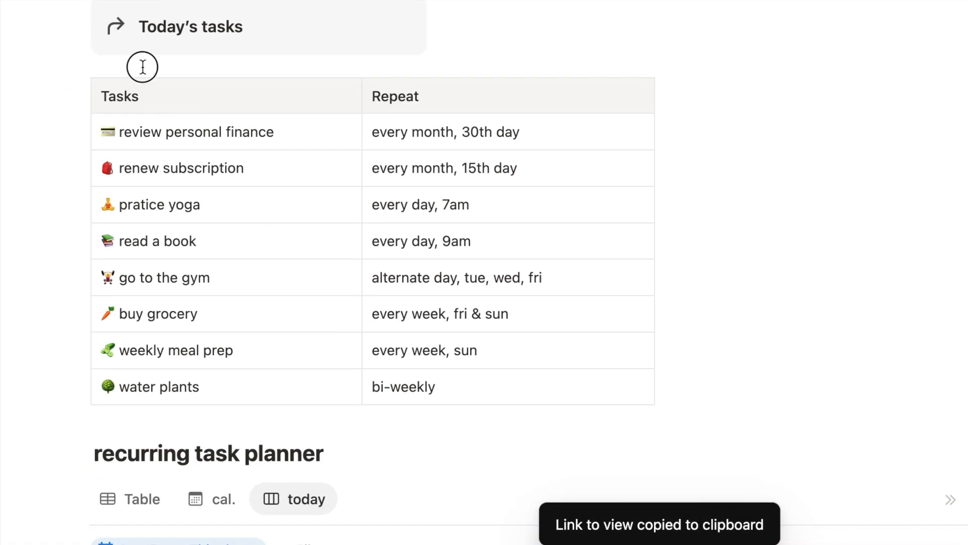
click(143, 66)
key(super+v)
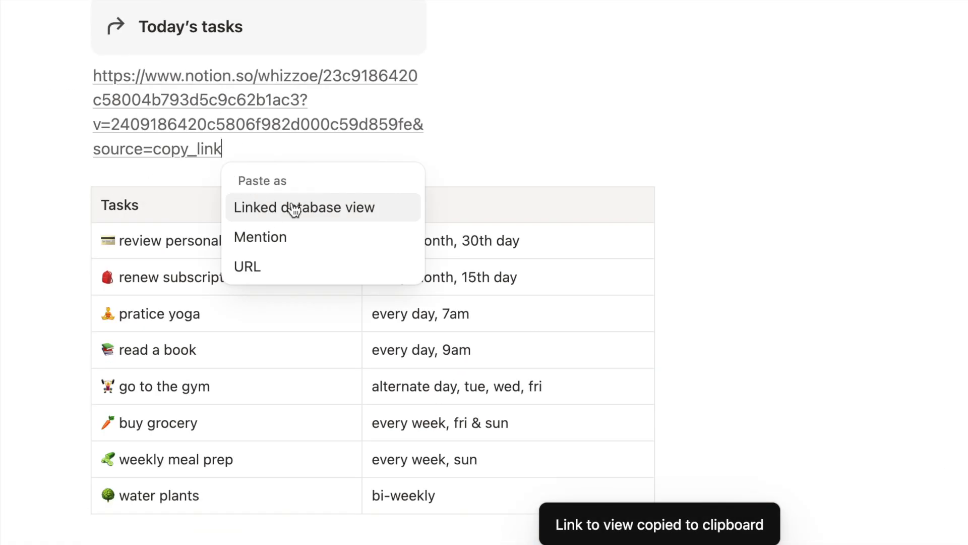
click(294, 208)
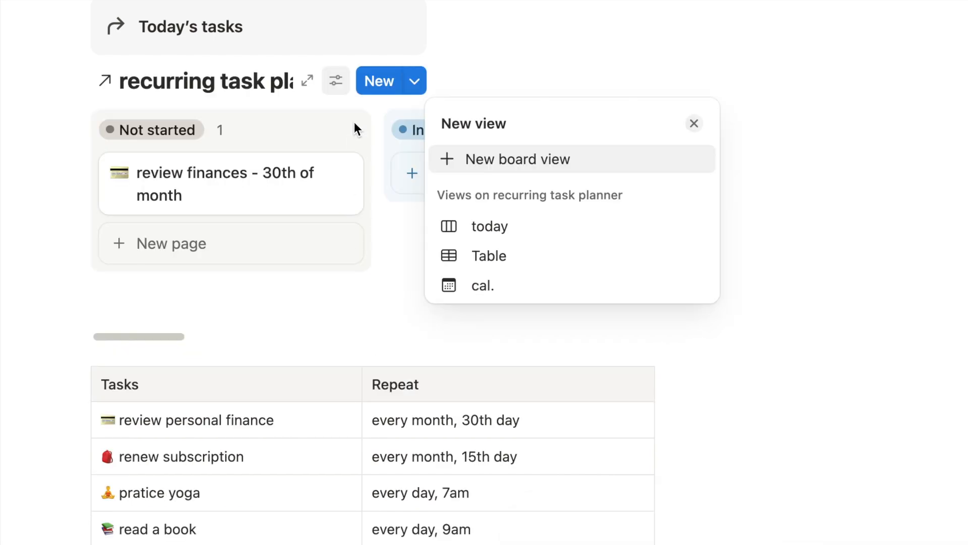
Change the layout of the linked view under Today's tasks to List.
click(335, 82)
click(335, 82)
click(627, 133)
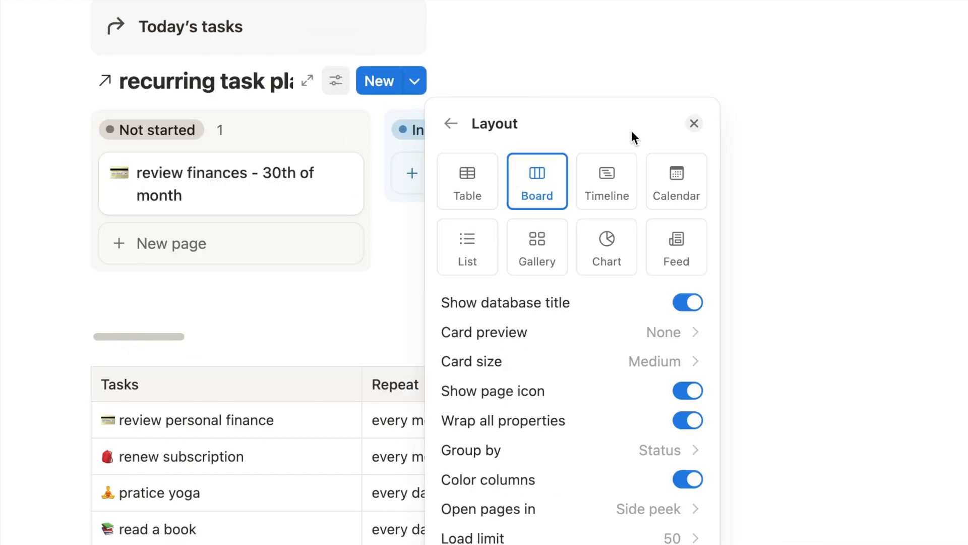
click(478, 244)
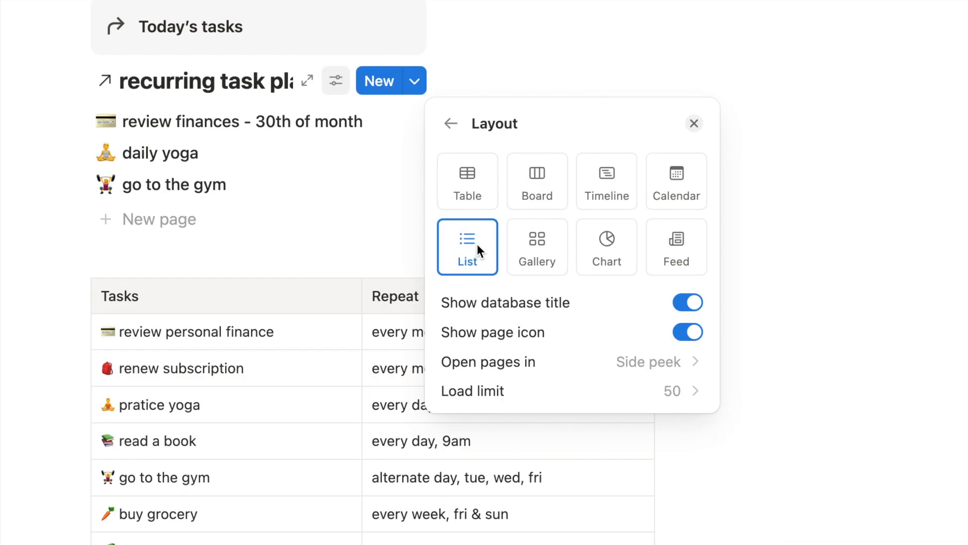
Show the Checkbox, Task Category and Status properties in the Today's tasks list.
click(451, 126)
click(539, 190)
click(690, 309)
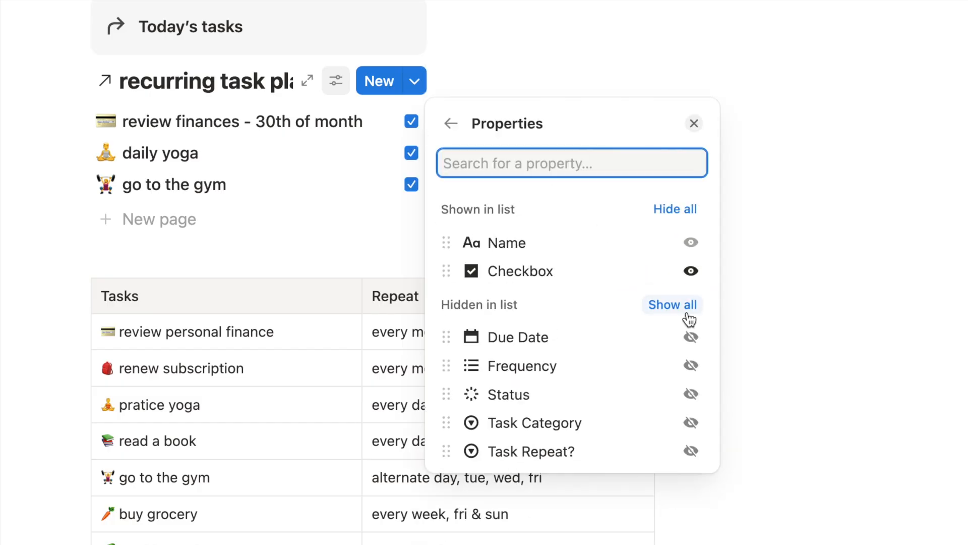
click(691, 423)
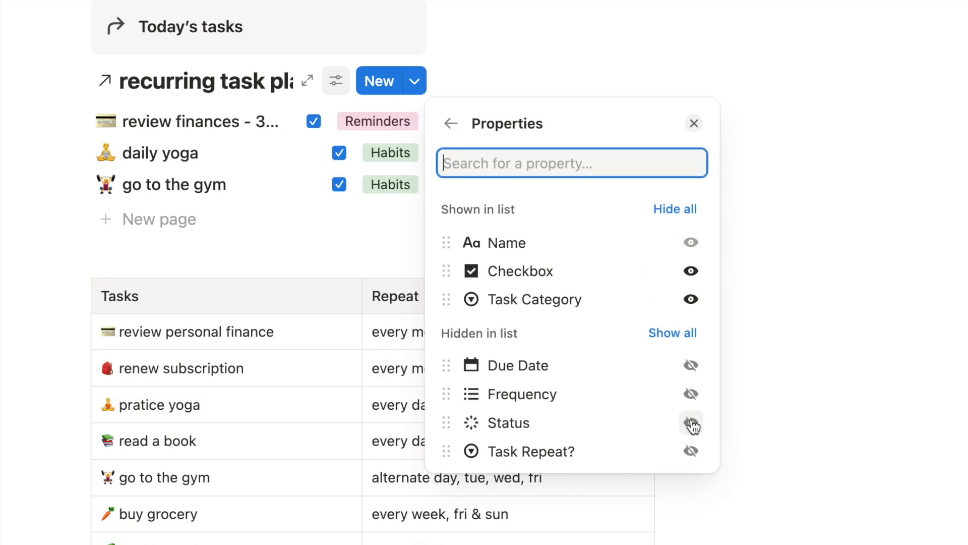
click(692, 421)
click(786, 331)
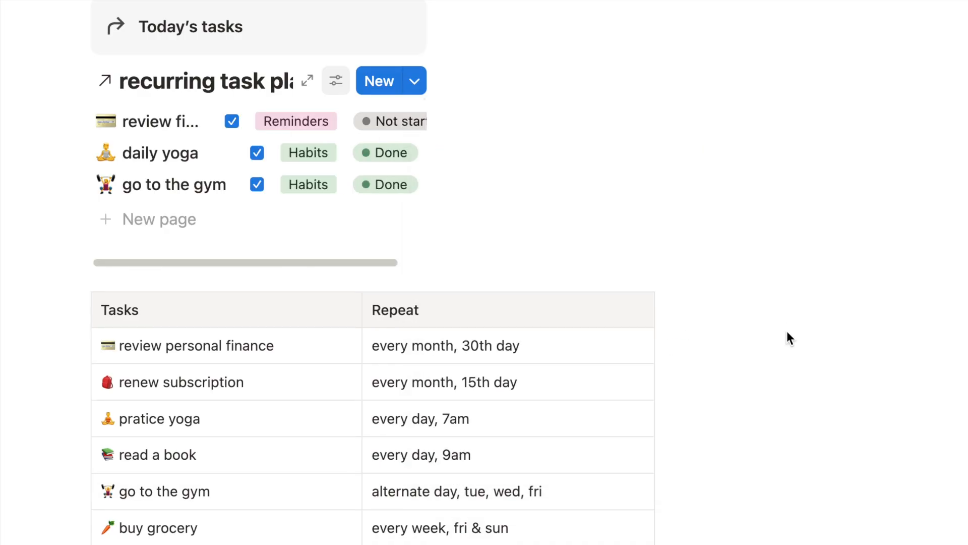
Insert a callout with bold text "Task Planner" in the column beside Today's tasks.
click(416, 168)
text(/call)
key(Return)
text(Task Pla)
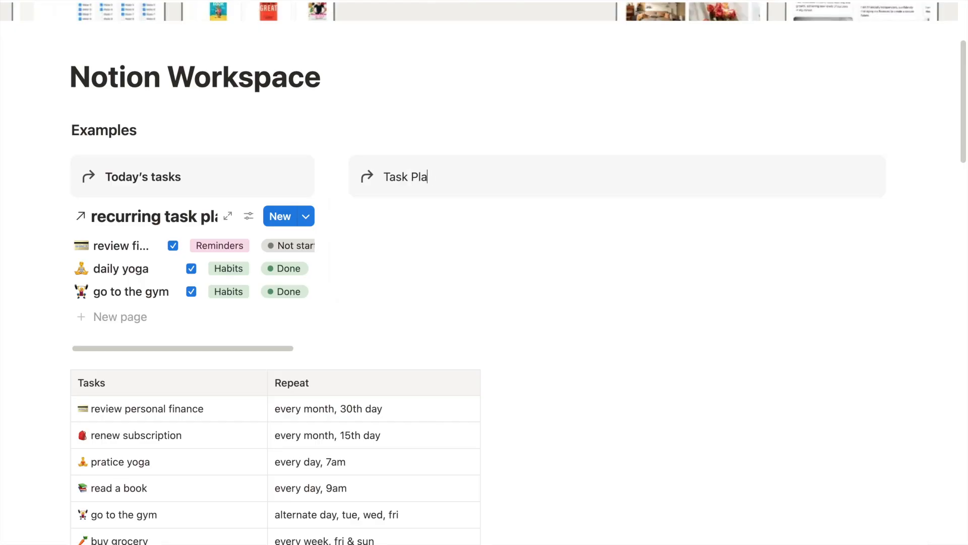
triple_click(451, 174)
key(super+b)
click(453, 213)
Move the recurring task planner database below the Task Planner callout and make cal. its first view.
scroll(453, 217, down, 6)
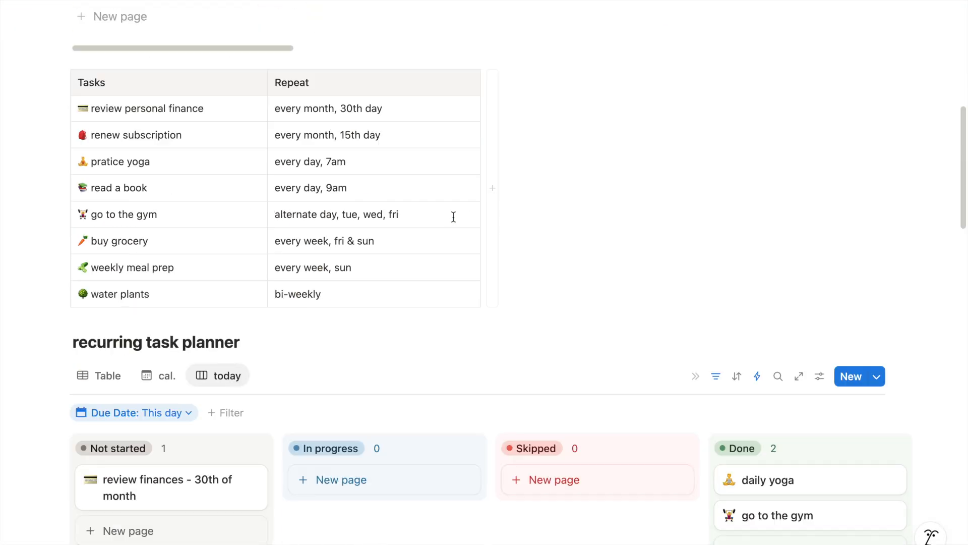
click(105, 373)
drag(49, 339, 483, 301)
drag(444, 337, 376, 337)
click(378, 337)
Place the task repeat table below the Today's tasks list under a "Repeat Settings" callout, and narrow its Tasks column.
scroll(469, 325, down, 2)
click(262, 389)
scroll(263, 390, down, 5)
scroll(247, 393, down, 10)
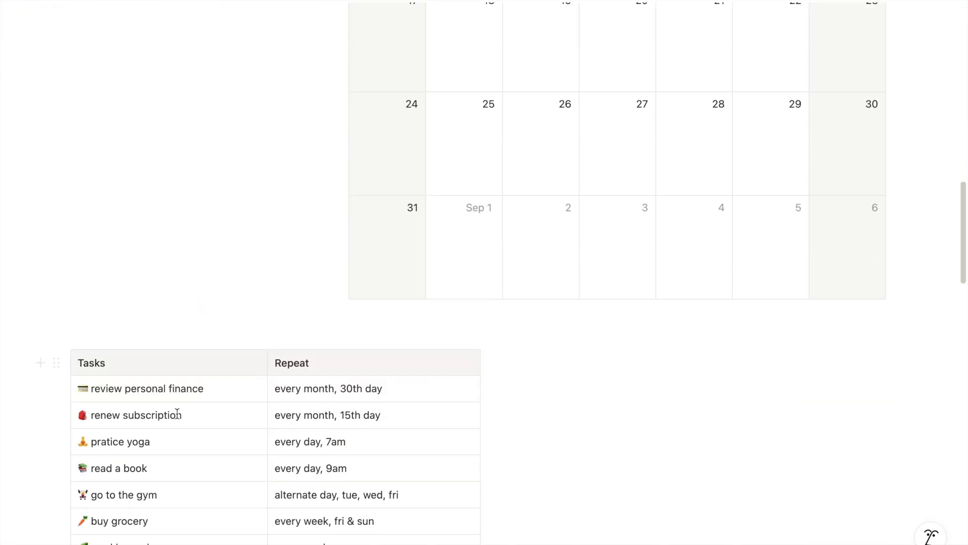
drag(57, 366, 164, 283)
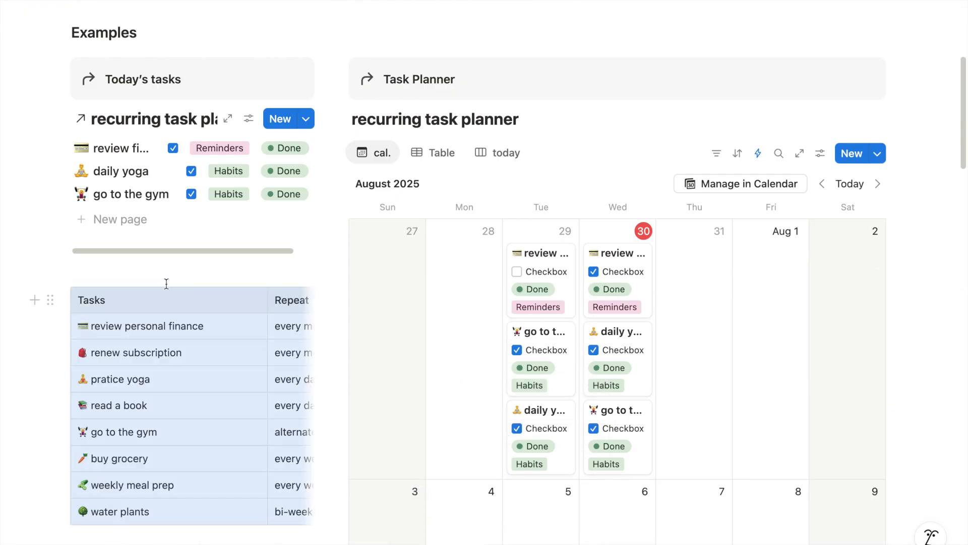
scroll(259, 307, down, 1)
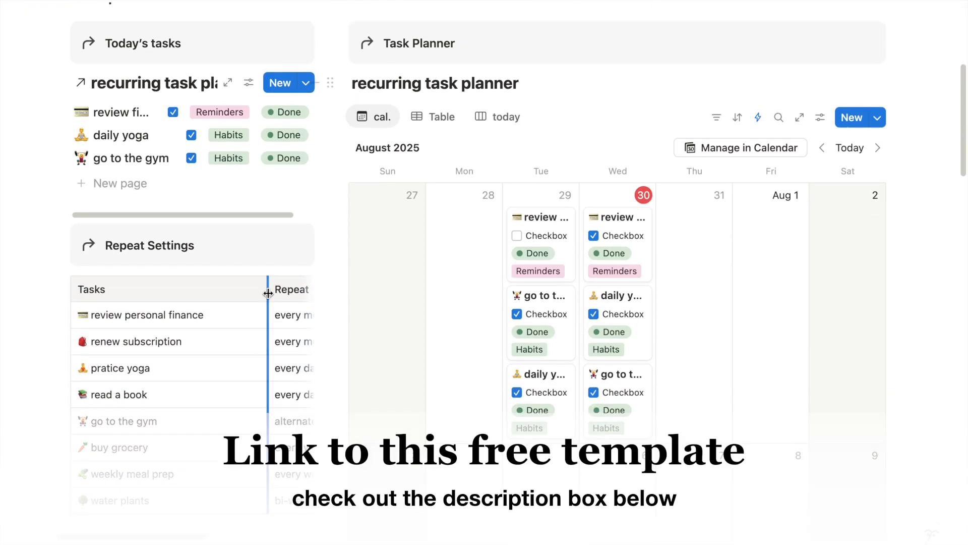
drag(268, 288, 190, 288)
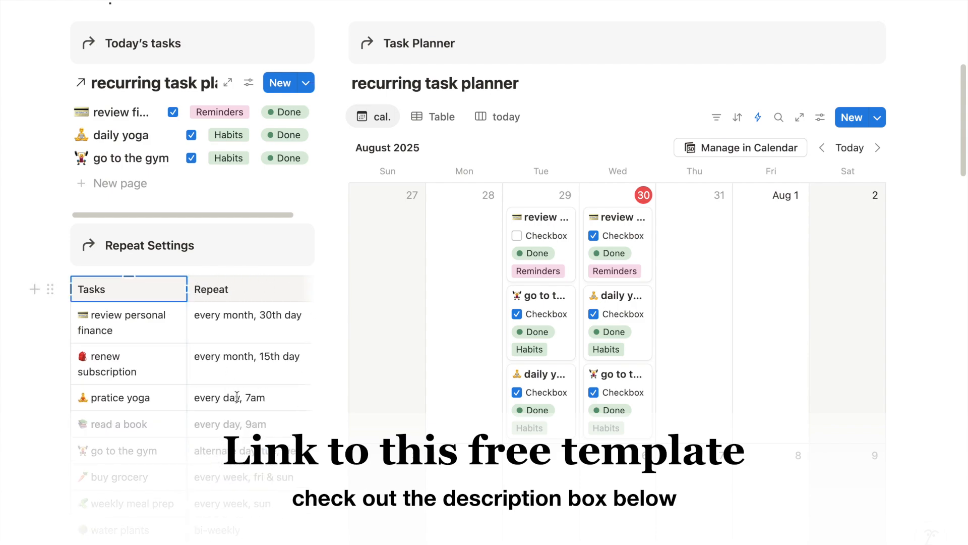
Look through the planner's Table and today views, and return to the cal. view.
scroll(237, 397, up, 2)
click(436, 165)
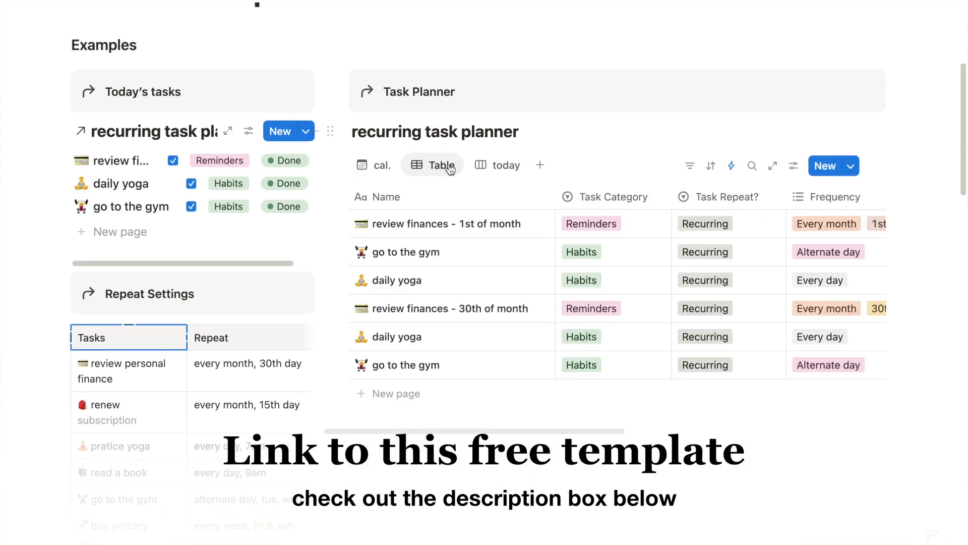
click(491, 168)
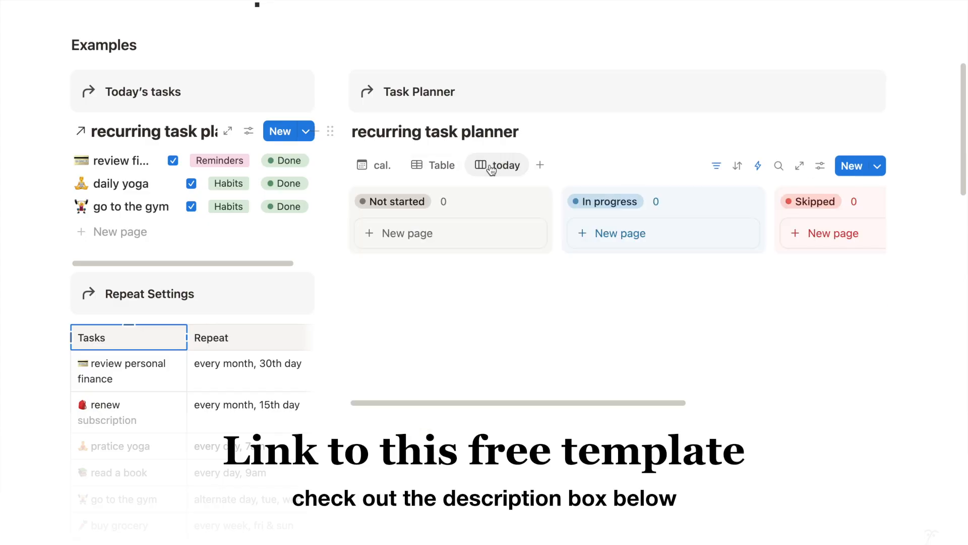
scroll(513, 257, right, 6)
scroll(512, 257, left, 6)
click(377, 165)
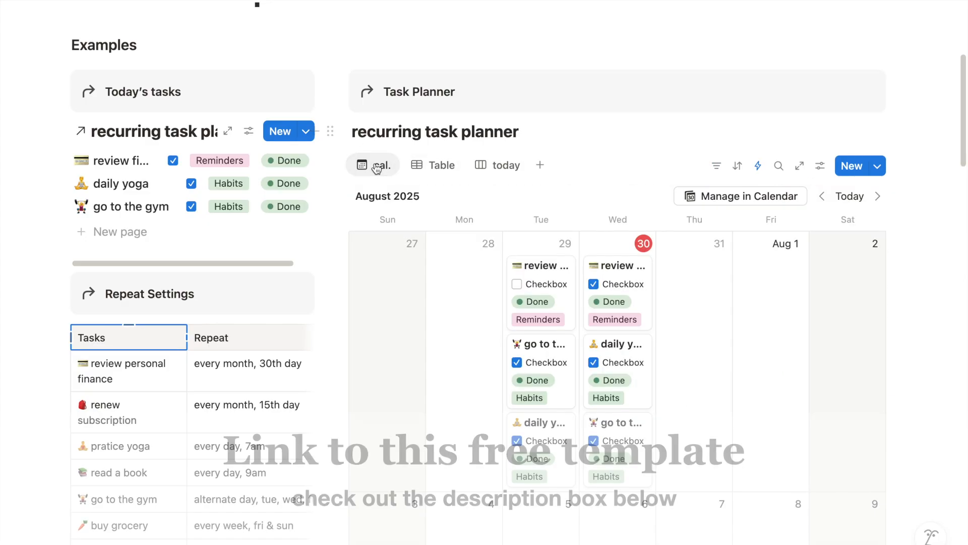